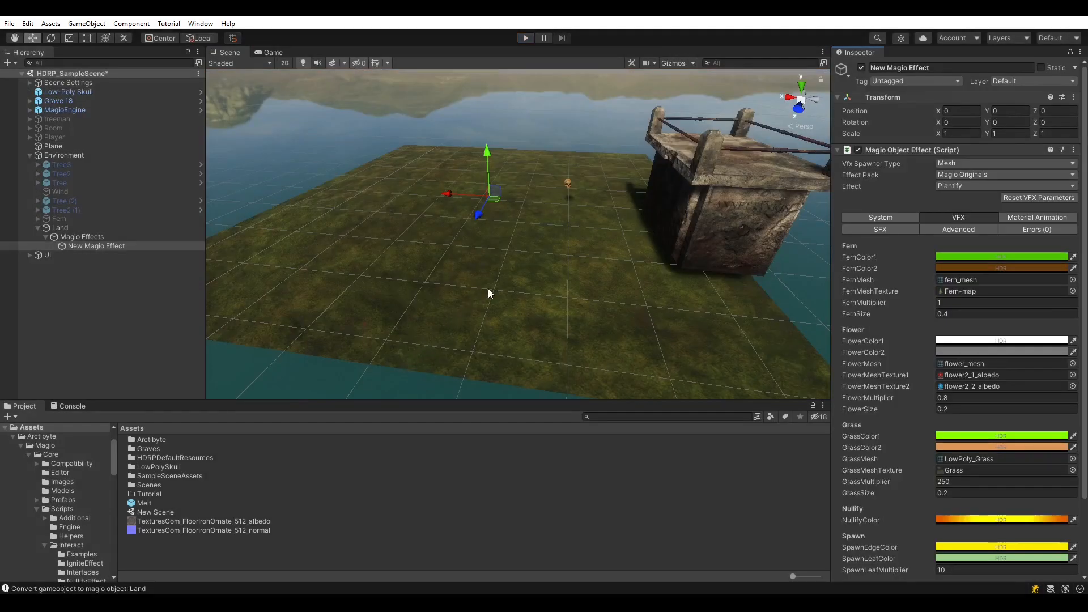
pyautogui.keyDown('alt'); pyautogui.moveTo(500, 290); pyautogui.dragTo(514, 261); pyautogui.keyUp('alt')
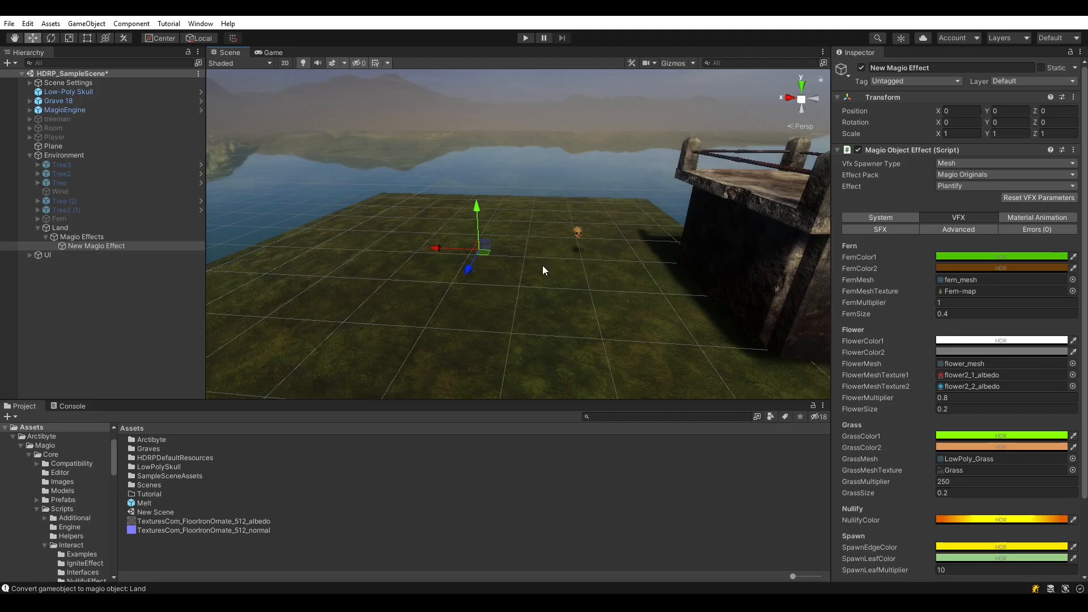
pyautogui.keyDown('alt'); pyautogui.moveTo(522, 274); pyautogui.dragTo(552, 256); pyautogui.keyUp('alt')
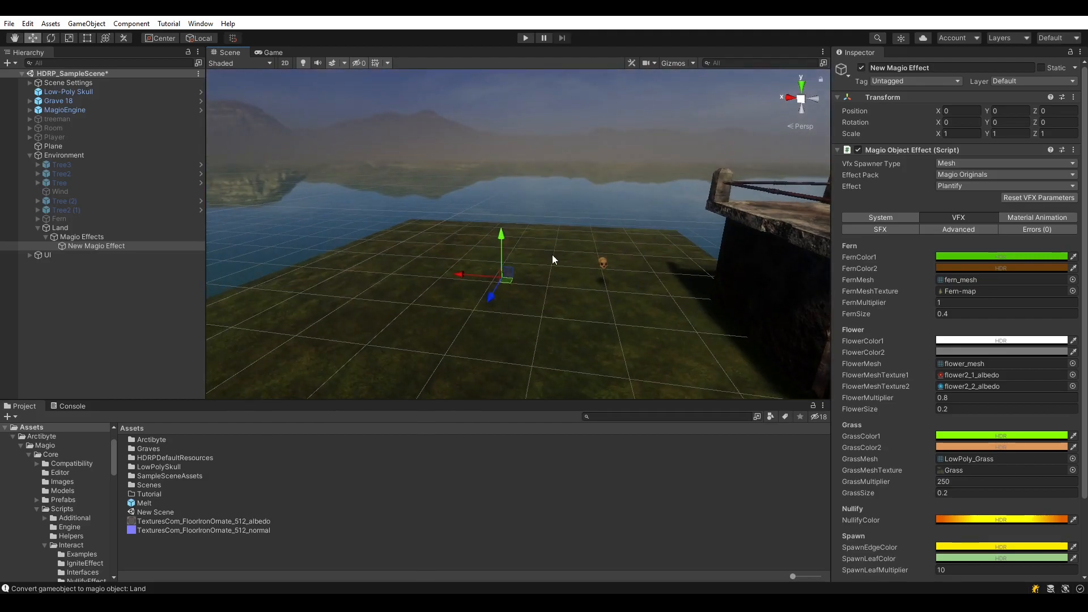
pyautogui.keyDown('alt'); pyautogui.moveTo(584, 256); pyautogui.dragTo(633, 267); pyautogui.keyUp('alt')
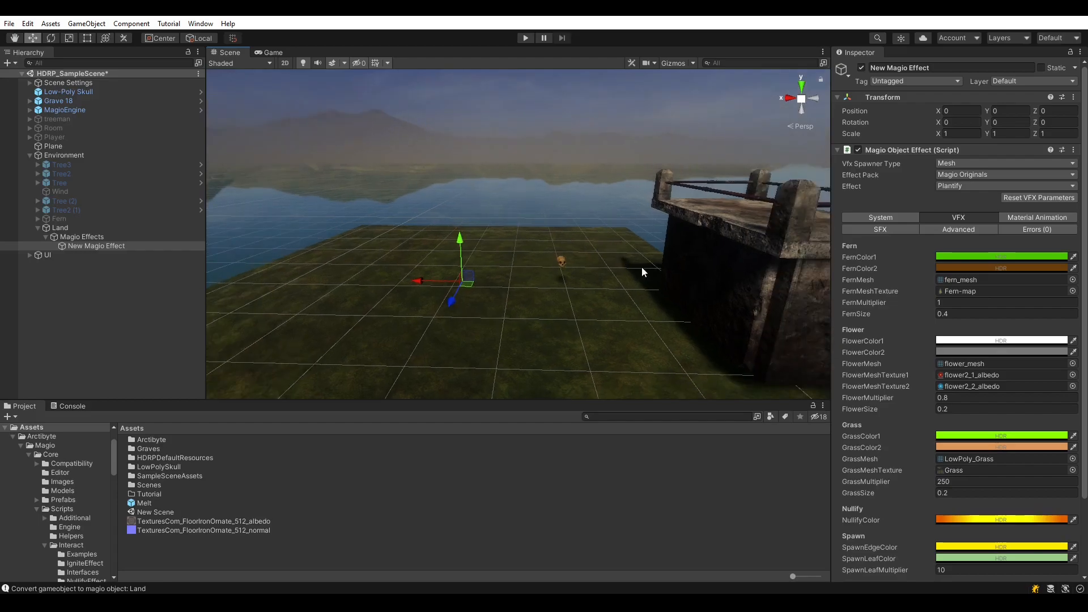
pyautogui.keyDown('alt'); pyautogui.moveTo(701, 261); pyautogui.dragTo(666, 267); pyautogui.keyUp('alt')
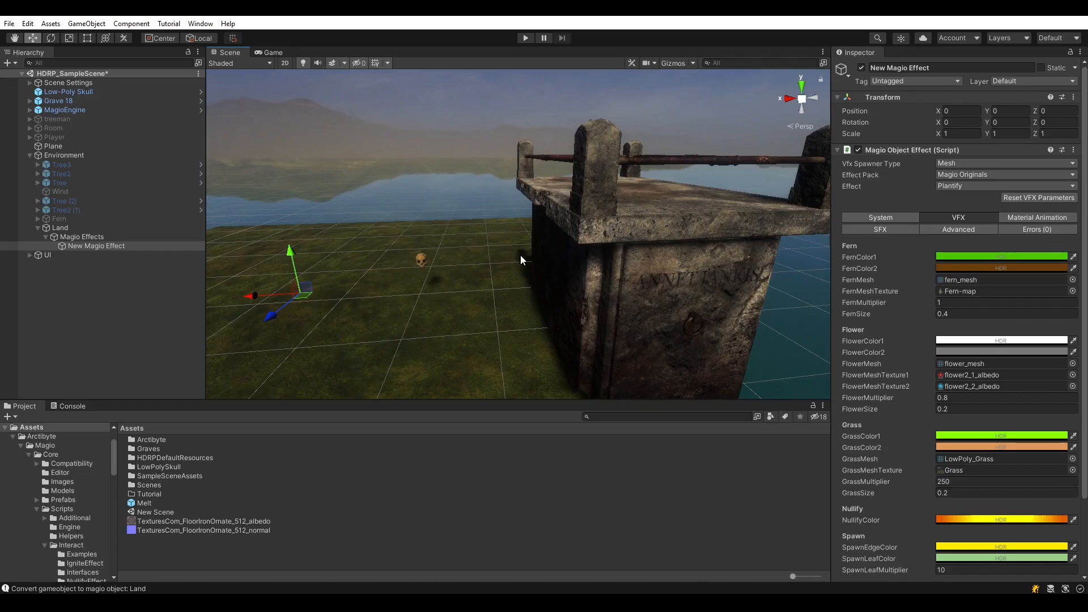
pyautogui.keyDown('alt'); pyautogui.moveTo(555, 281); pyautogui.dragTo(617, 280); pyautogui.keyUp('alt')
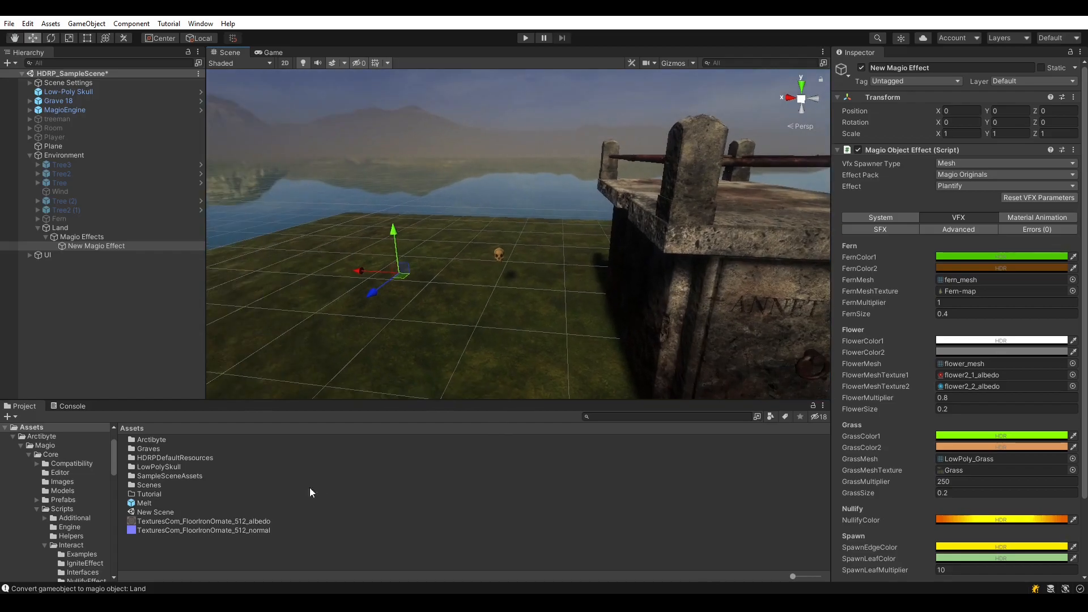
# Inspect the TexturesCom_FloorIronOrnate_512_albedo texture in an enlarged preview.
pyautogui.click(233, 520)
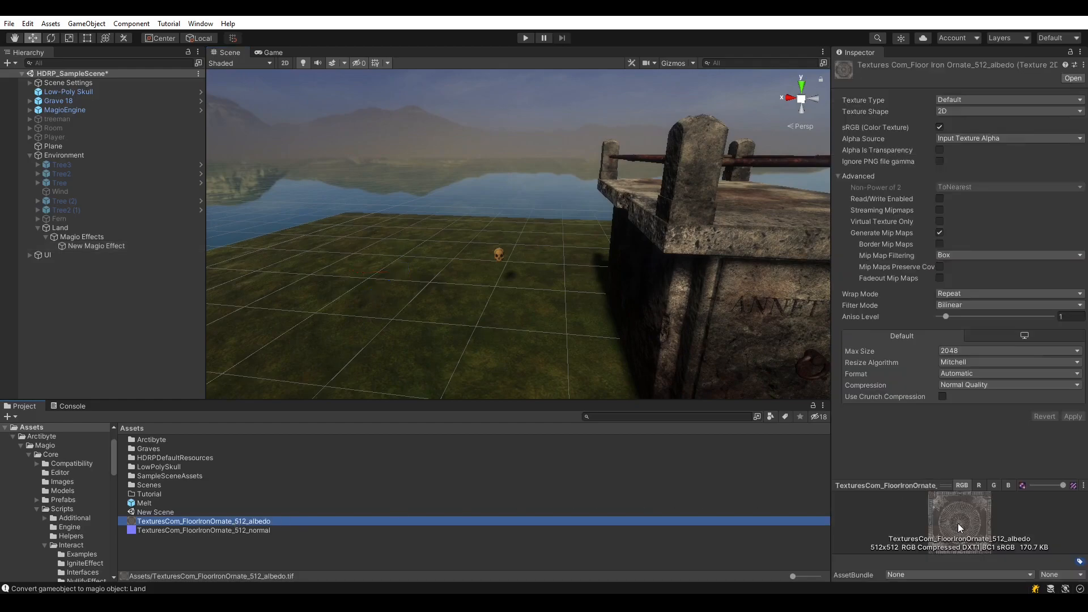
pyautogui.moveTo(928, 481); pyautogui.dragTo(904, 470)
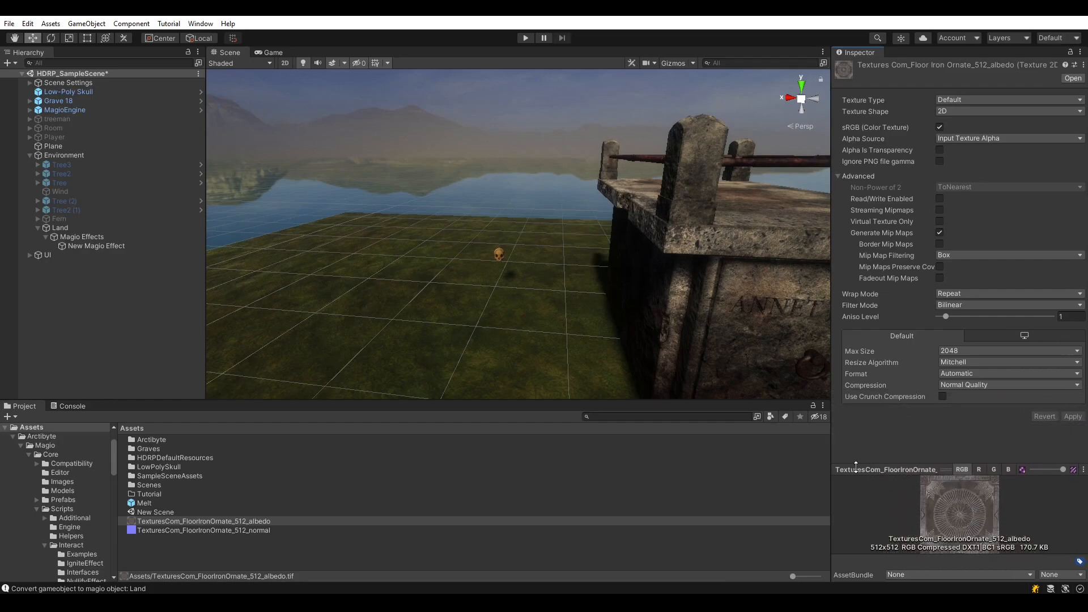
pyautogui.keyDown('alt'); pyautogui.moveTo(454, 273); pyautogui.dragTo(587, 294); pyautogui.keyUp('alt')
# Review the Land object's Magio components and its Magio conversion window, closing the window without converting.
pyautogui.click(363, 291)
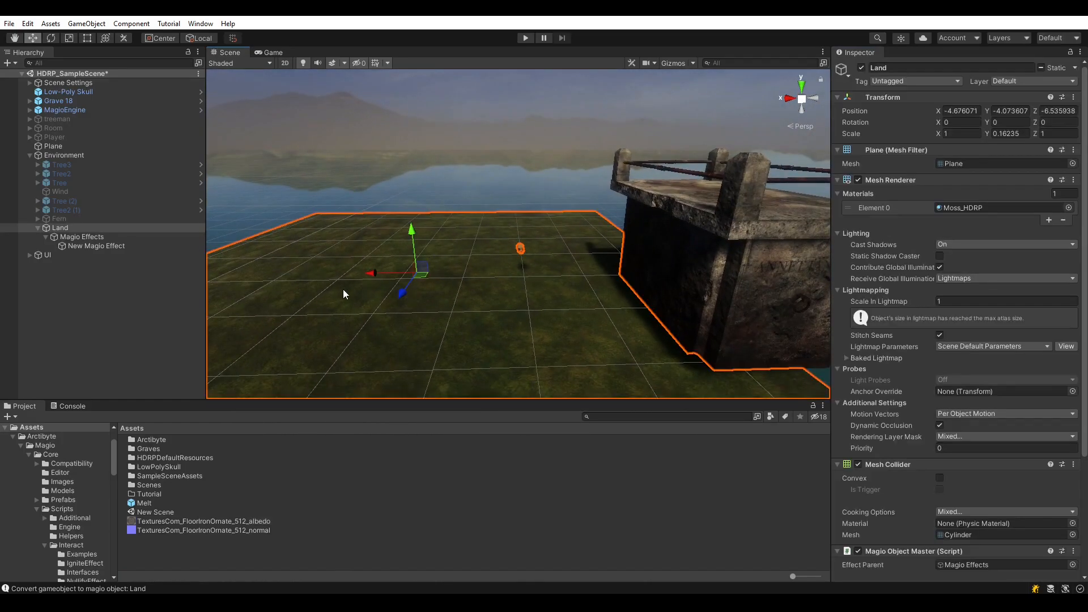
pyautogui.scroll(-5, 876, 375)
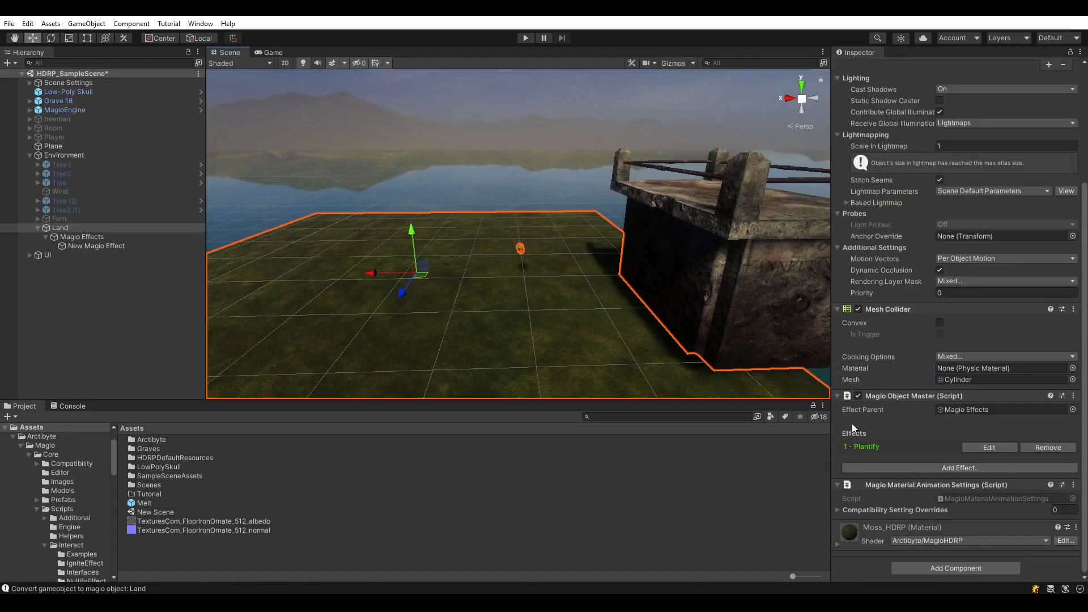
pyautogui.rightClick(64, 226)
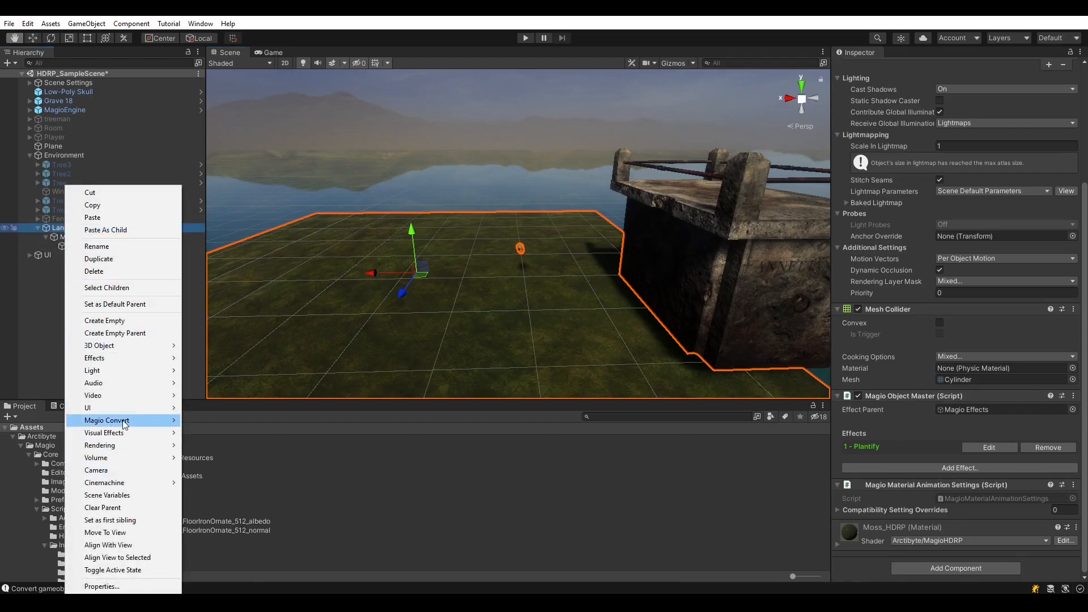
pyautogui.moveTo(125, 424)
pyautogui.click(243, 419)
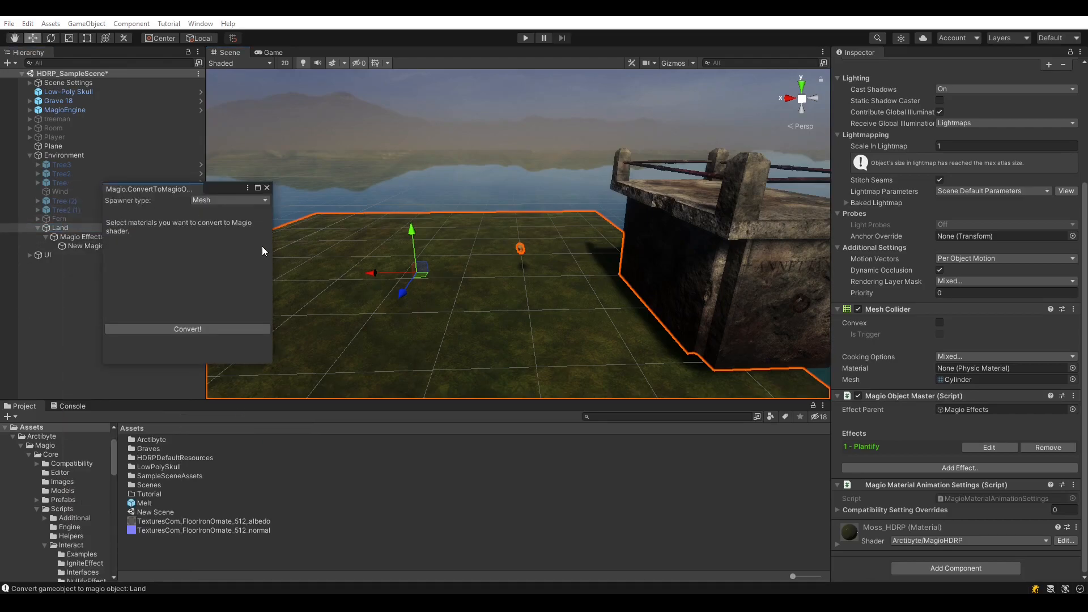
pyautogui.click(267, 189)
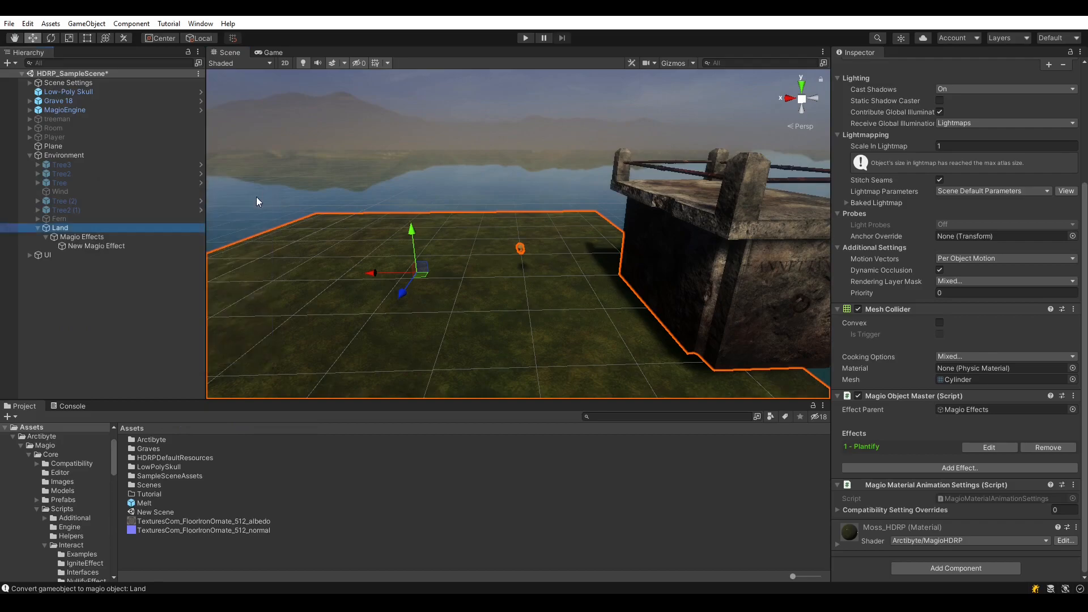
# Select New Magio Effect, try the Melt effect on it and switch it back to Plantify.
pyautogui.click(98, 244)
pyautogui.click(965, 96)
pyautogui.click(968, 123)
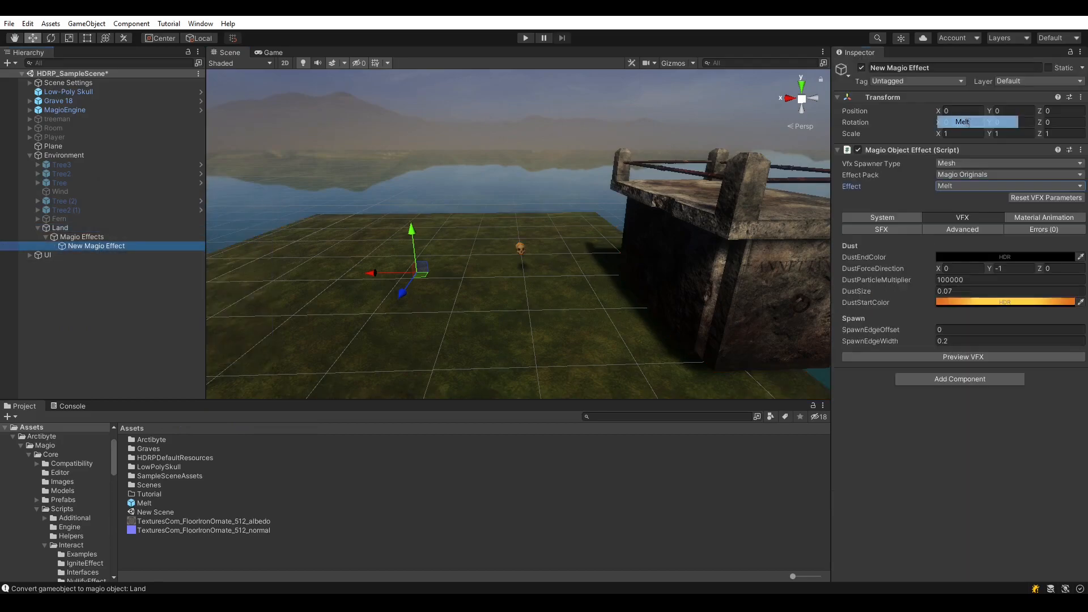
pyautogui.click(967, 189)
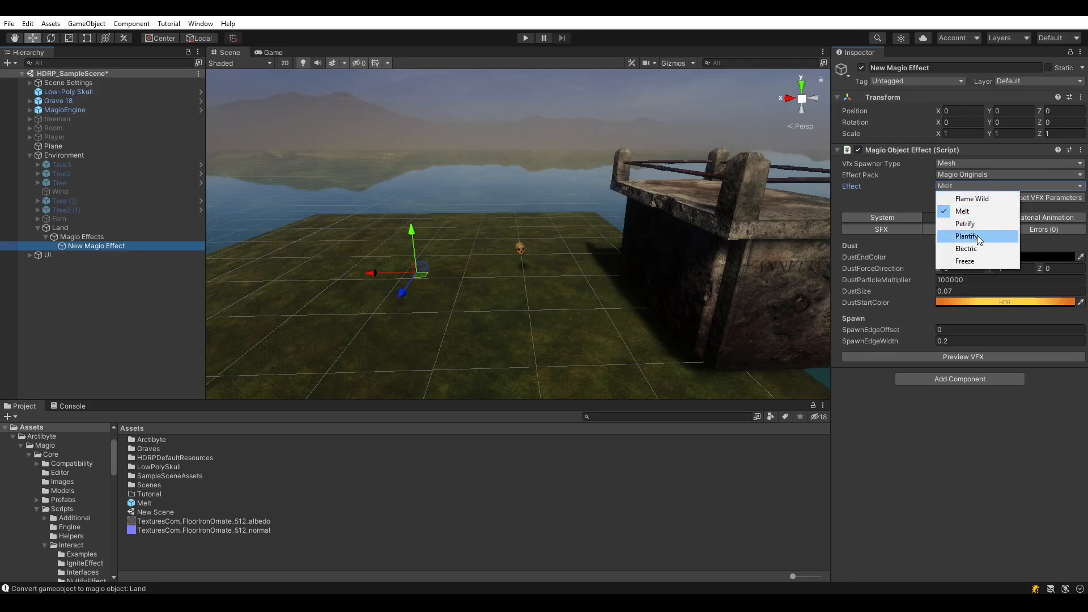
pyautogui.click(977, 236)
# Switch New Magio Effect to PlantifyHQ from the Magio Originals- High Quality Variants pack and start previewing its VFX.
pyautogui.click(949, 176)
pyautogui.click(992, 199)
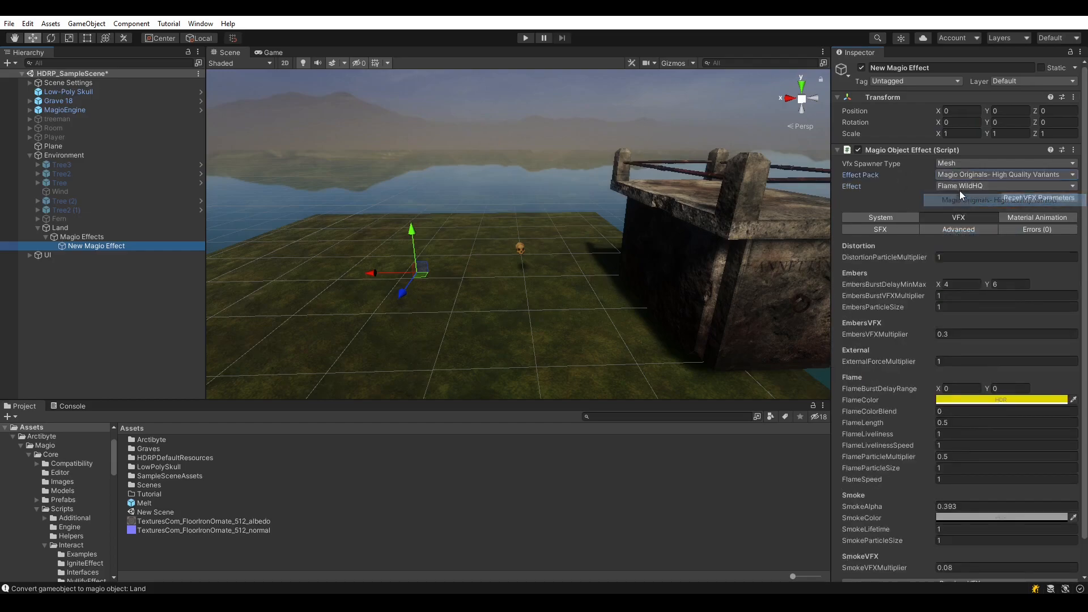
pyautogui.click(961, 187)
pyautogui.click(966, 215)
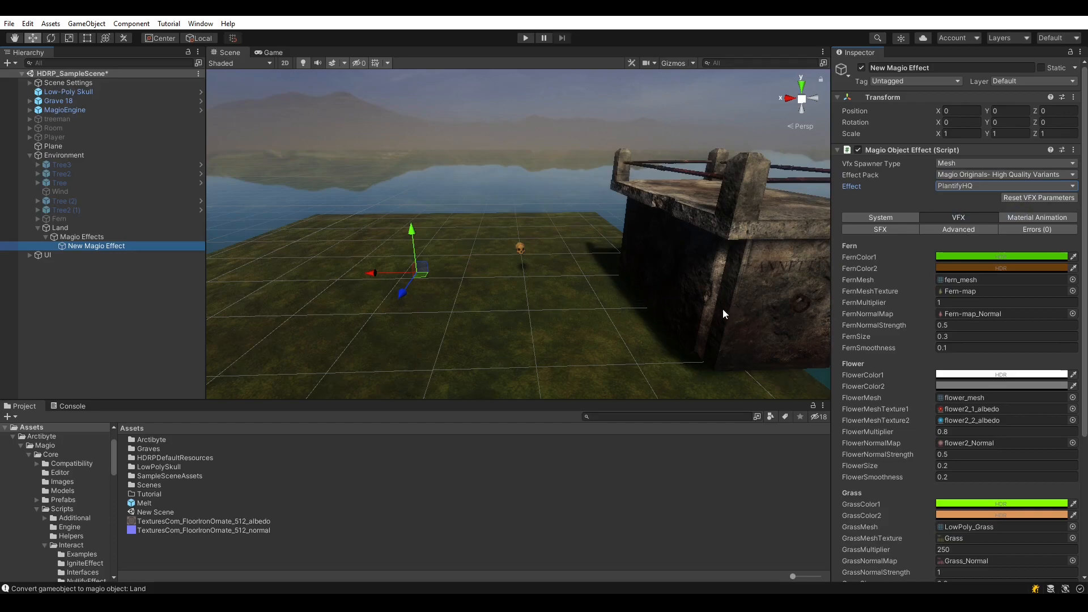
pyautogui.scroll(-10, 949, 376)
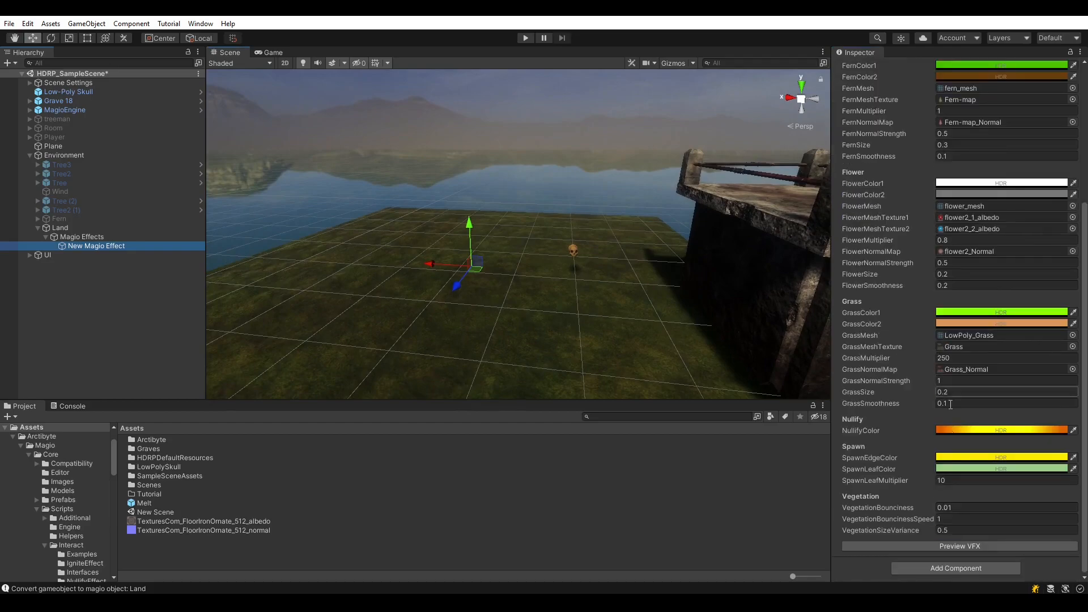
pyautogui.click(960, 546)
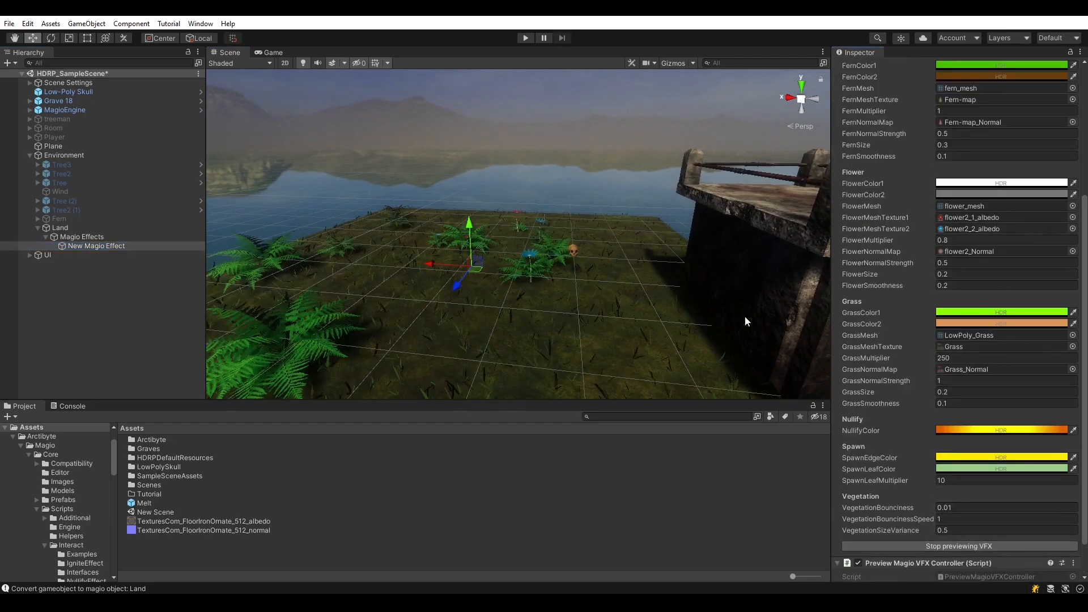
# Replace the effect's grass mesh with the Skull_LowPoly mesh.
pyautogui.click(1072, 336)
pyautogui.write('sk')
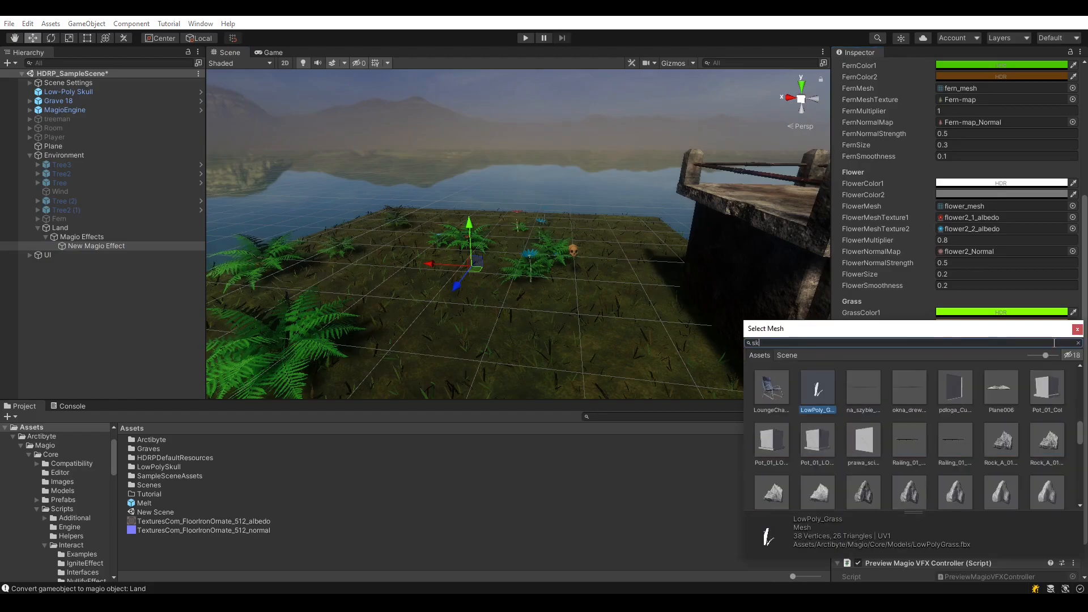
pyautogui.write('ull')
pyautogui.click(811, 390)
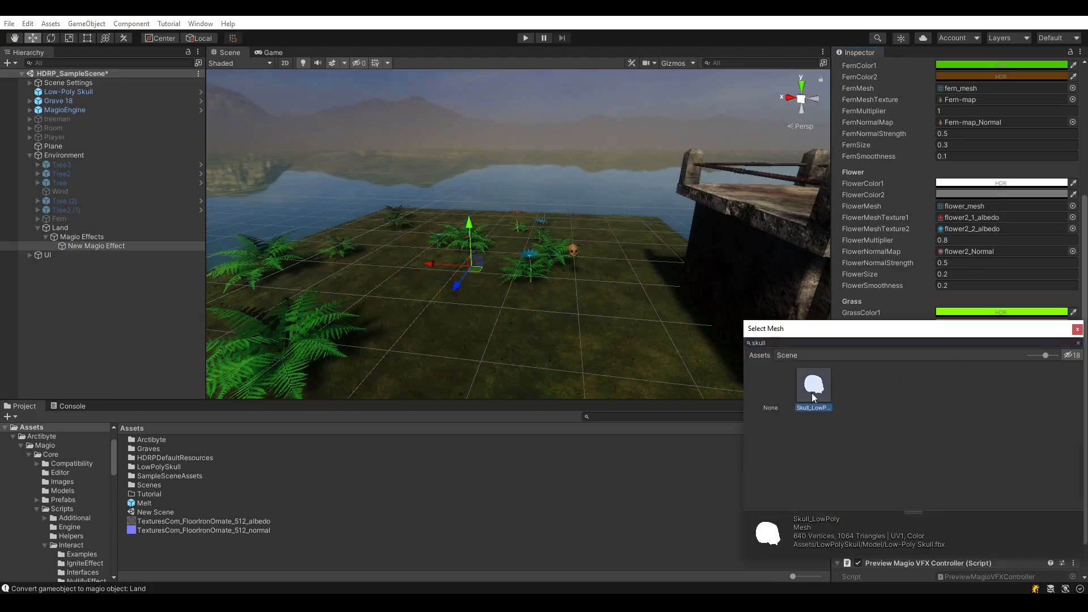
pyautogui.doubleClick(811, 391)
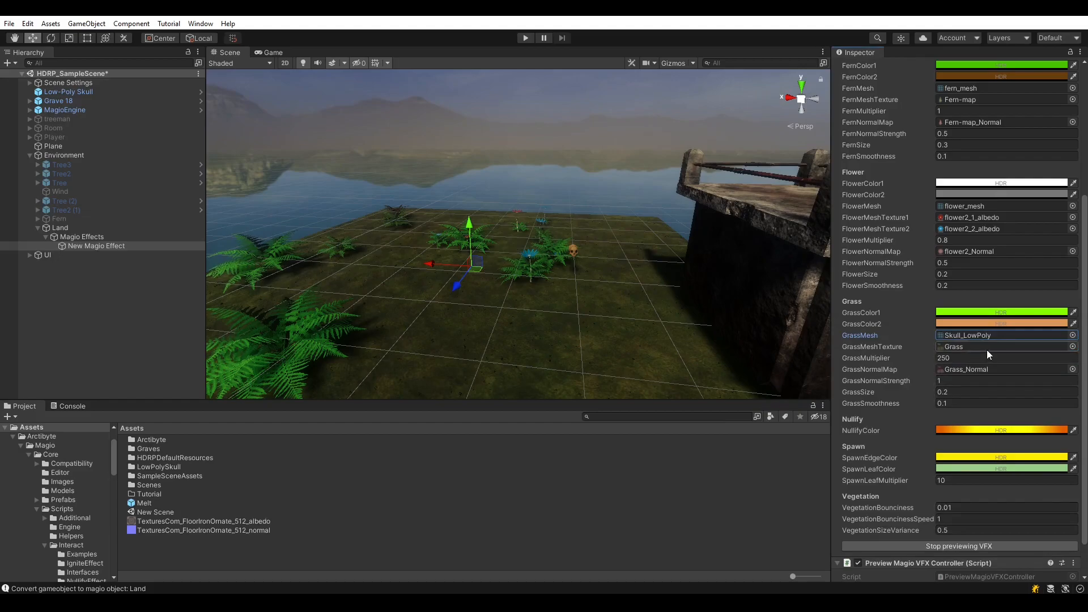
# Set the grass mesh texture to DarkSkull.
pyautogui.click(1072, 347)
pyautogui.click(1076, 330)
pyautogui.click(1072, 347)
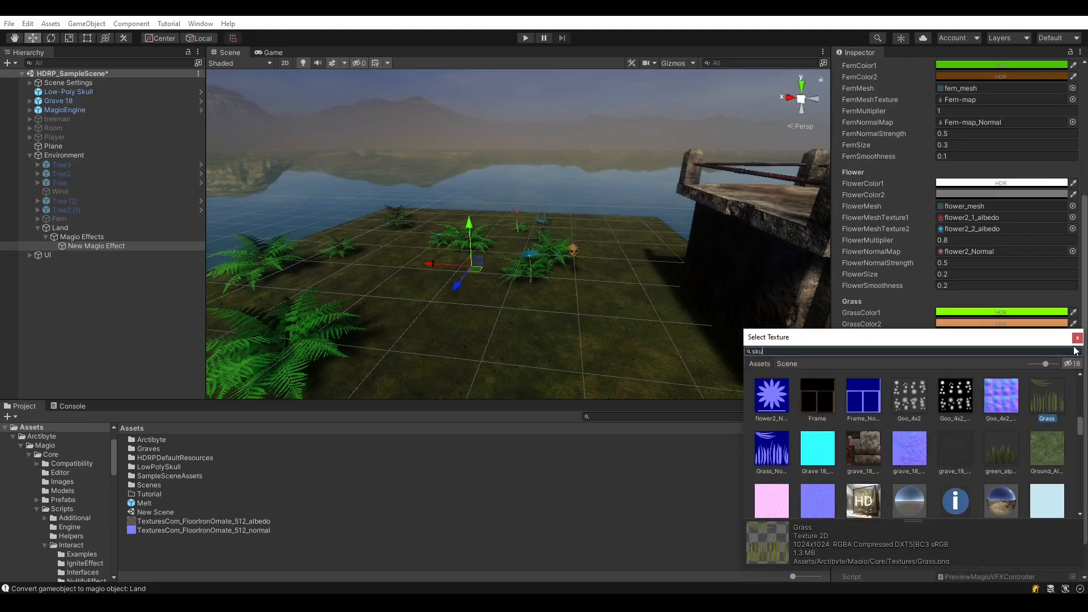
pyautogui.write('skull')
pyautogui.doubleClick(810, 397)
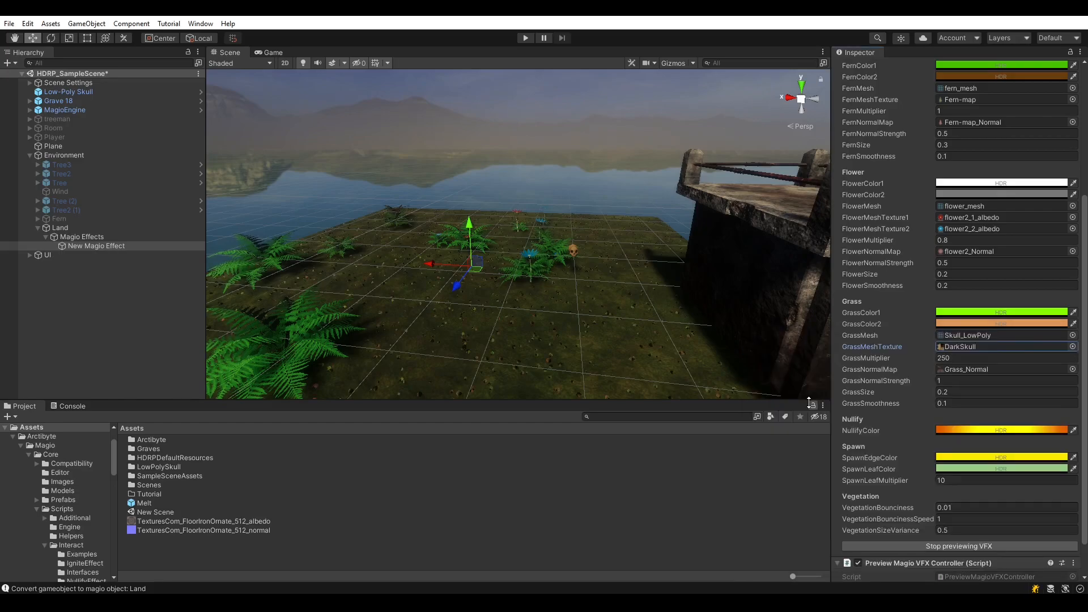
# Set the grass normal map to DarkSkull and the grass size to 1.
pyautogui.click(1072, 369)
pyautogui.write('skull')
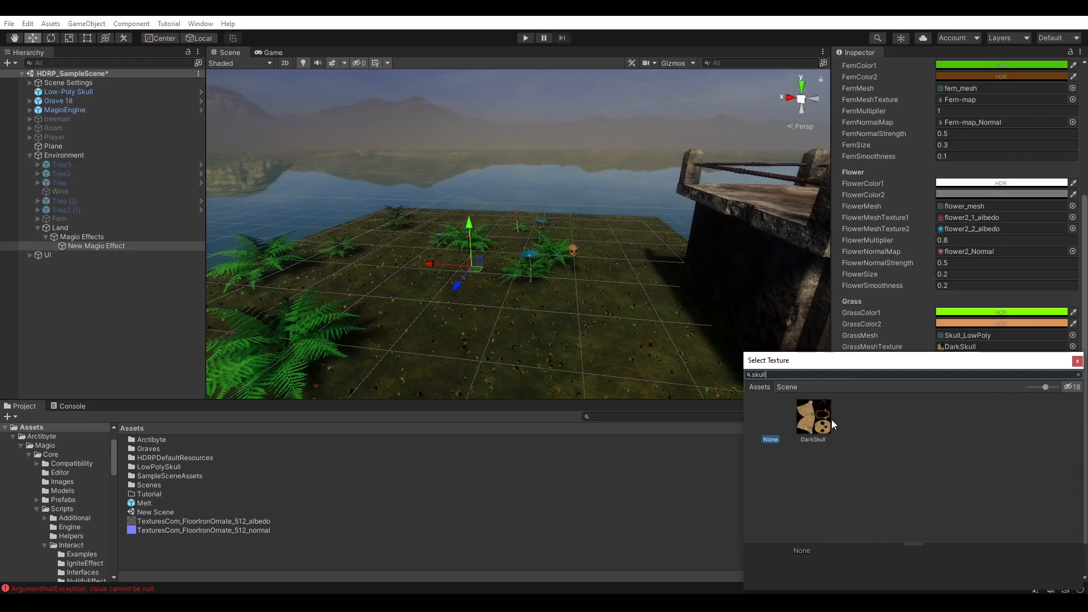
pyautogui.doubleClick(814, 419)
pyautogui.click(967, 392)
pyautogui.write('1')
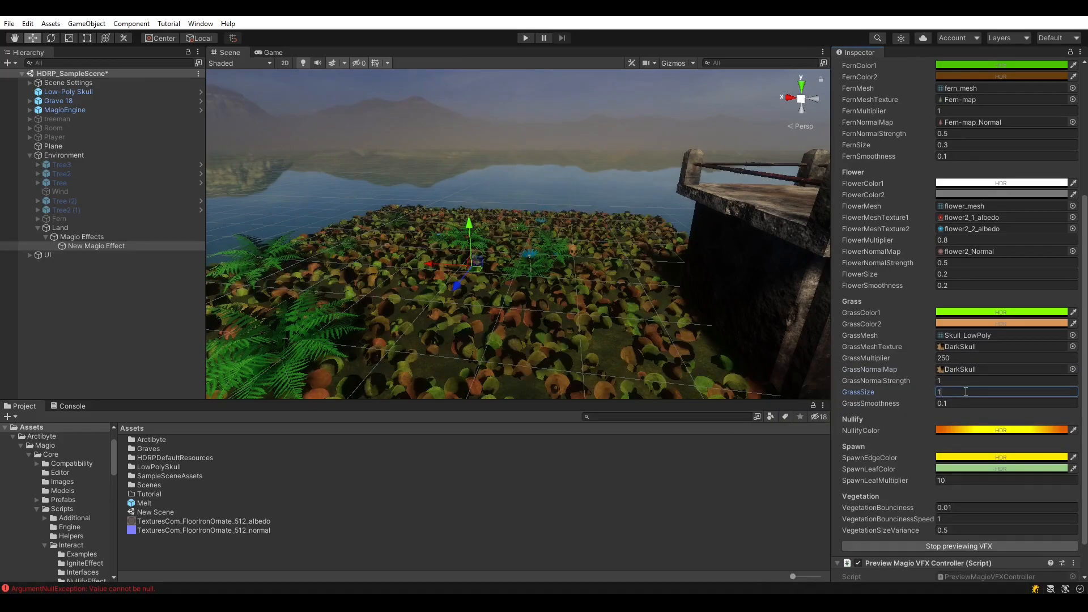
# Change GrassColor1 to white and GrassColor2 to neutral grey (RGB 51, 51, 51).
pyautogui.click(966, 313)
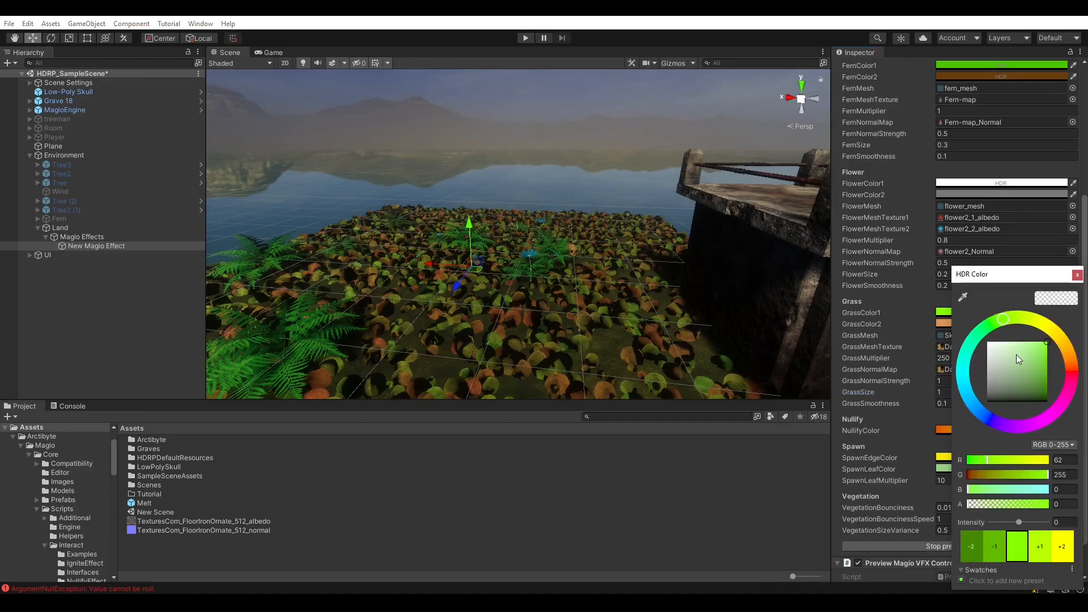
pyautogui.moveTo(1016, 354); pyautogui.dragTo(944, 337)
pyautogui.click(1076, 275)
pyautogui.click(991, 323)
pyautogui.moveTo(990, 363); pyautogui.dragTo(971, 390)
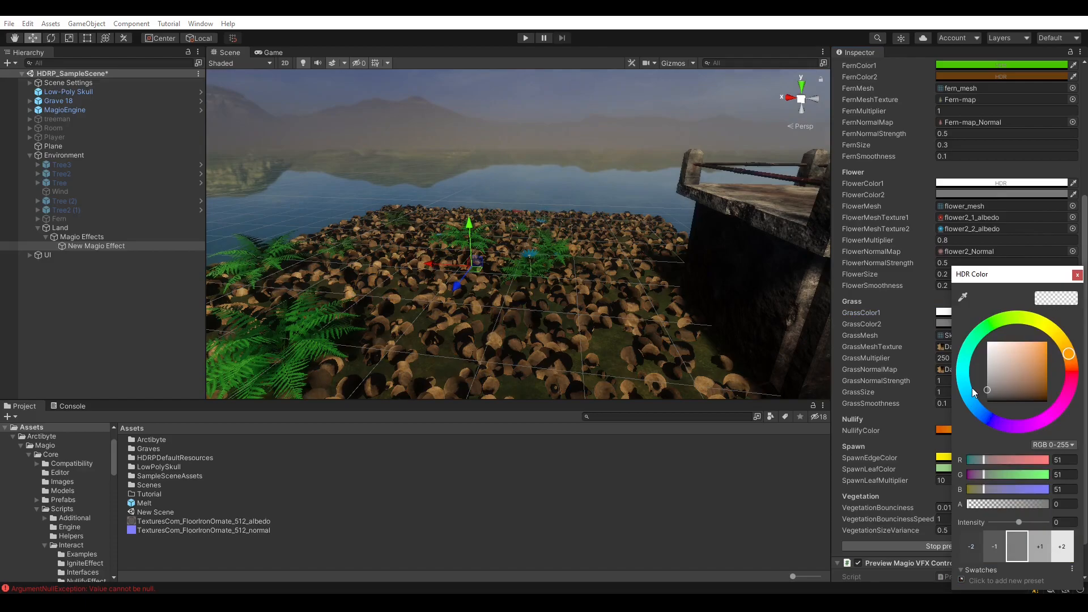
pyautogui.click(1077, 275)
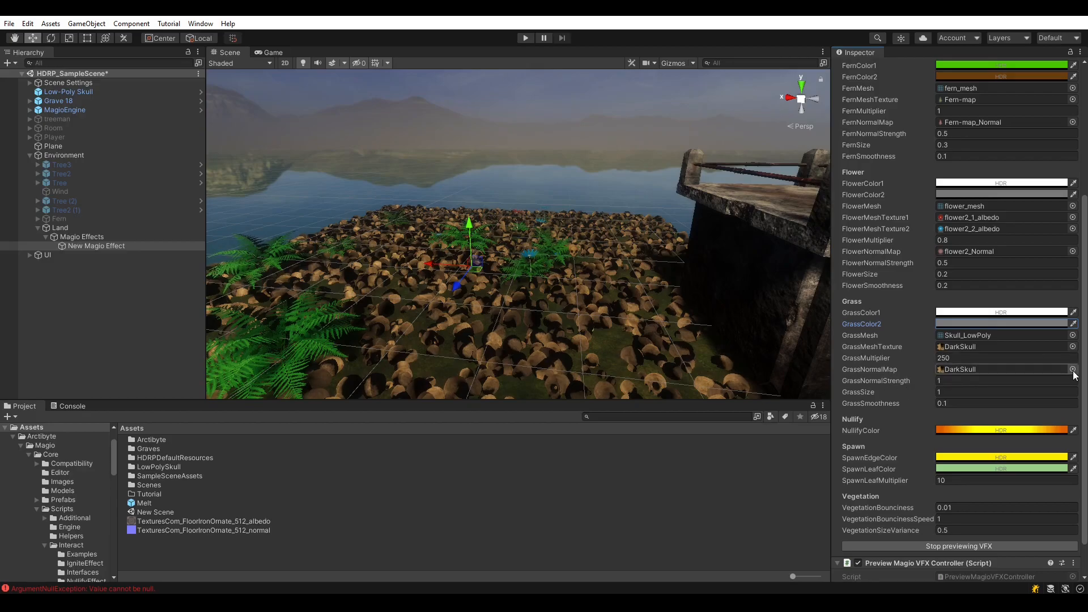
# Set the grass normal strength to 0 and the grass multiplier to 100, restarting the VFX preview.
pyautogui.click(1053, 380)
pyautogui.write('0')
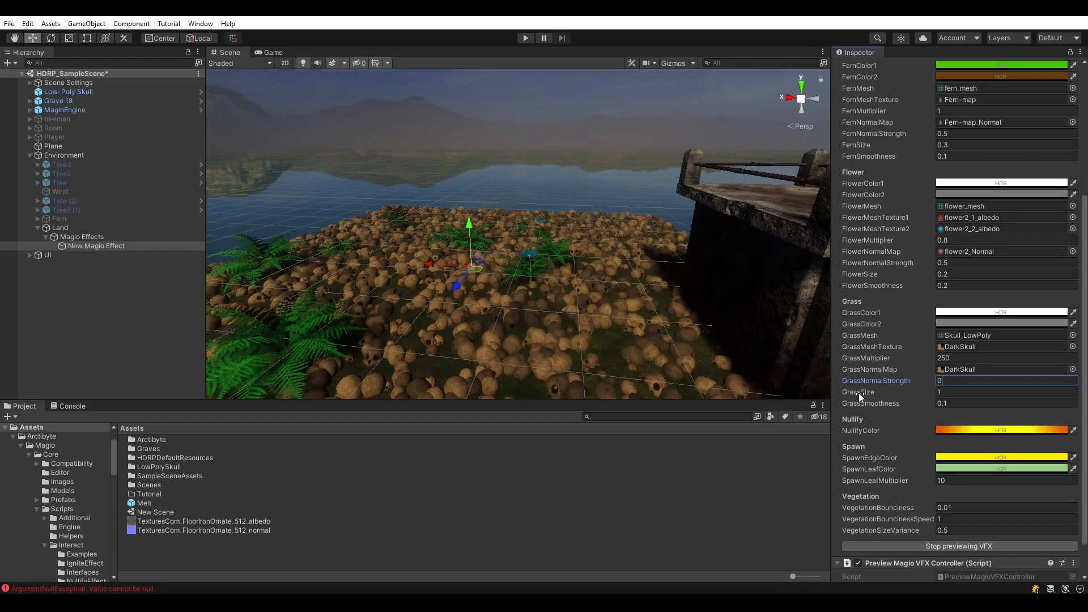
pyautogui.click(951, 357)
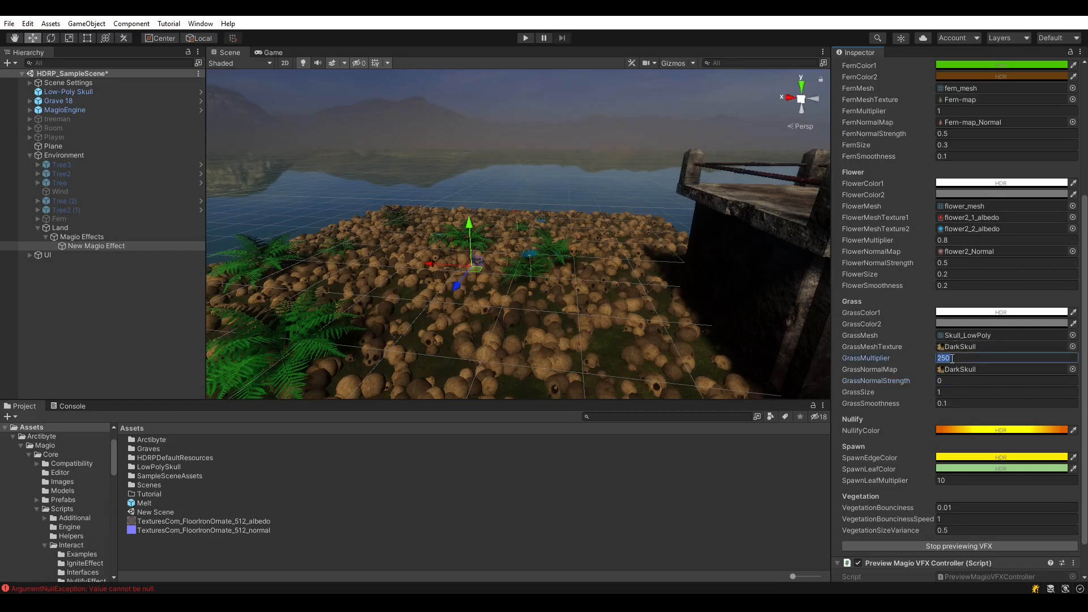
pyautogui.write('49')
pyautogui.click(963, 546)
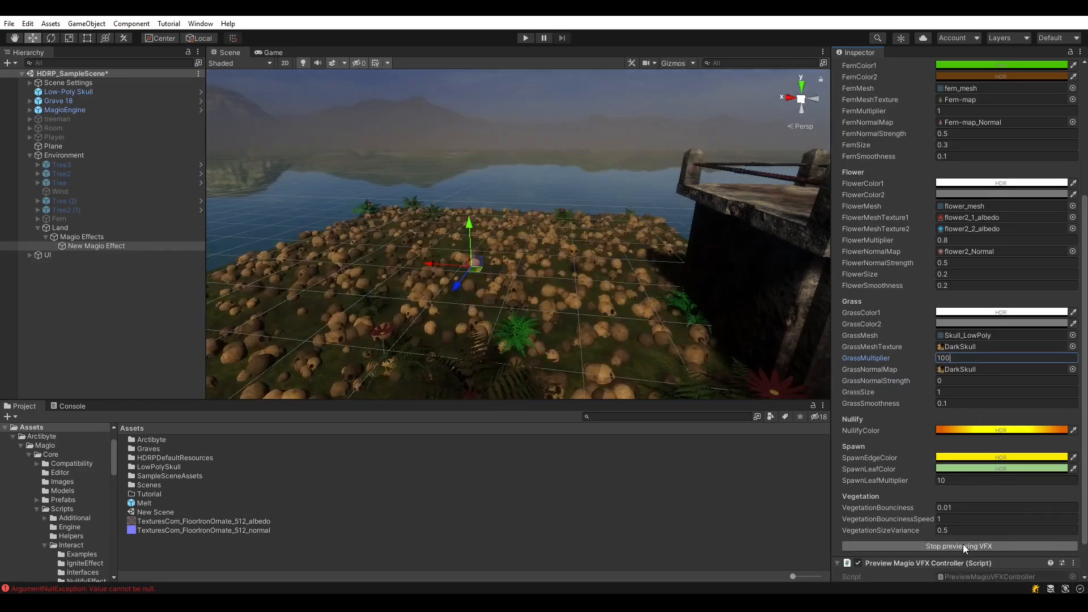
# Set the grass multiplier to 50 and restart the VFX preview.
pyautogui.moveTo(952, 357); pyautogui.dragTo(924, 359)
pyautogui.write('50')
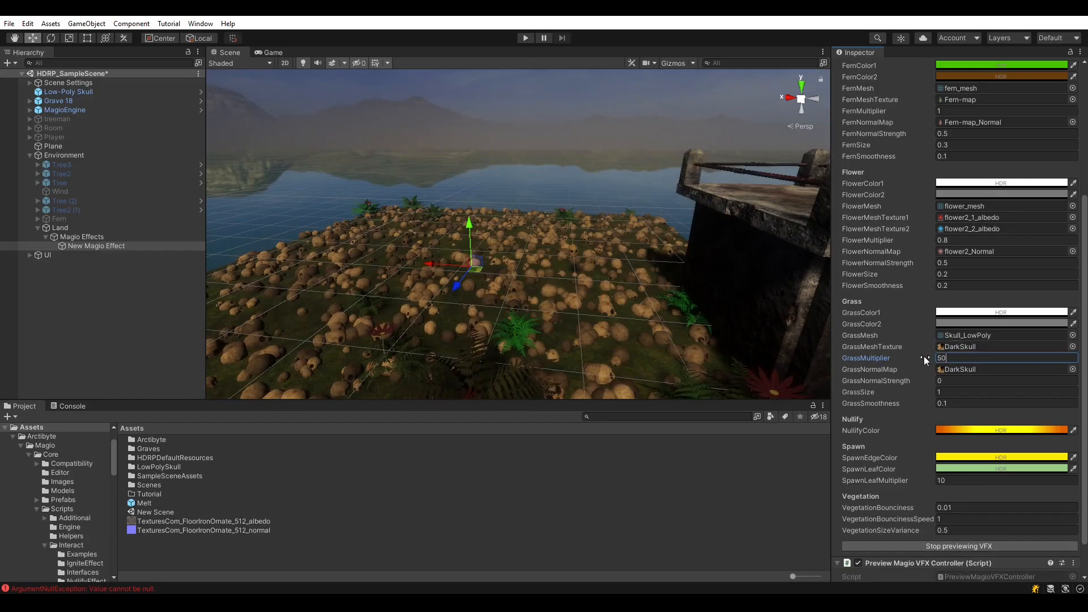
pyautogui.click(942, 543)
pyautogui.write('1')
pyautogui.press('BackSpace')
# Set the vegetation bounciness and the flower multiplier to 0.
pyautogui.click(963, 507)
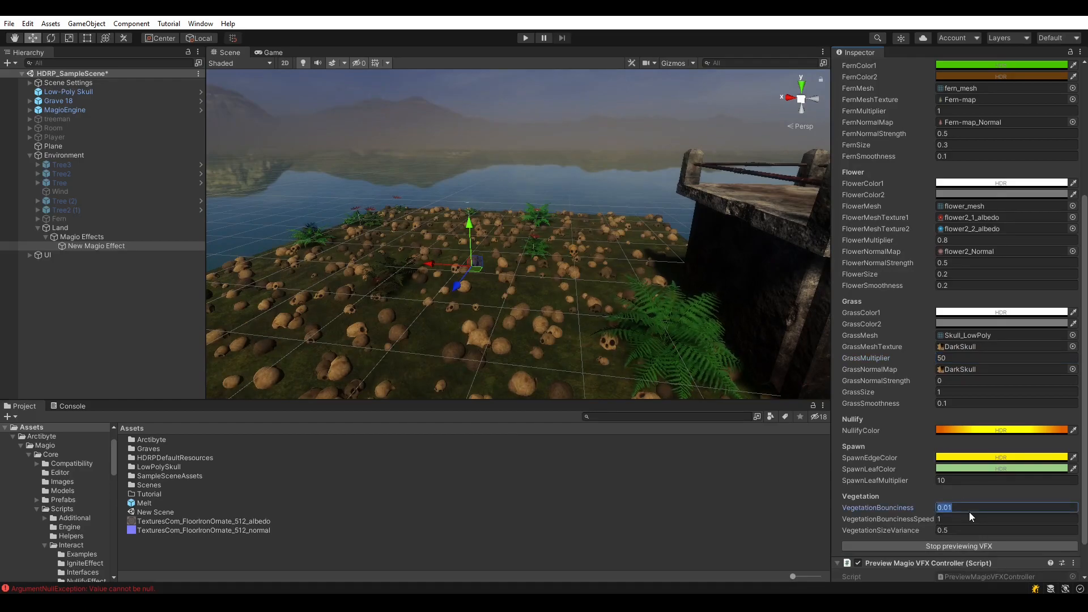
pyautogui.write('0')
pyautogui.scroll(3, 920, 239)
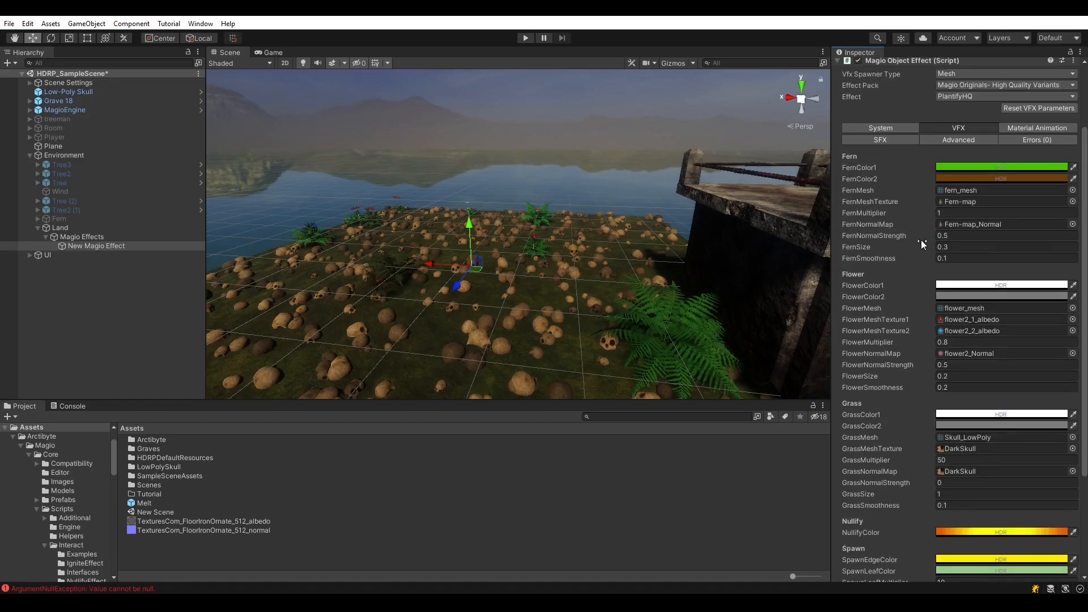
pyautogui.click(952, 386)
pyautogui.click(946, 342)
pyautogui.write('0')
pyautogui.press('Tab')
pyautogui.write('0')
# Assign the grave_18 mesh as the effect's FernMesh.
pyautogui.click(1071, 191)
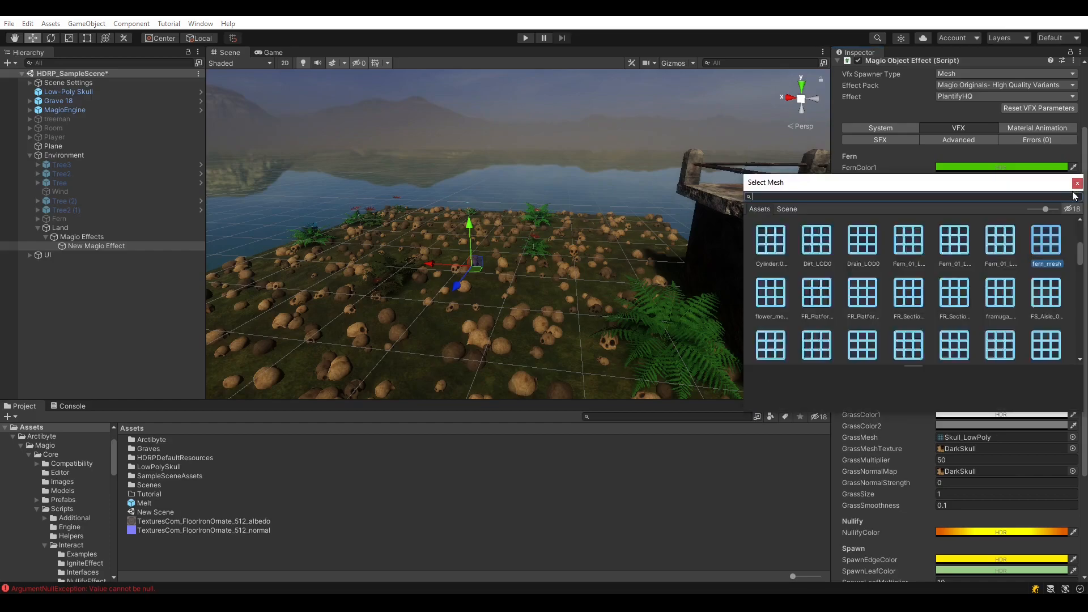
pyautogui.write('grave')
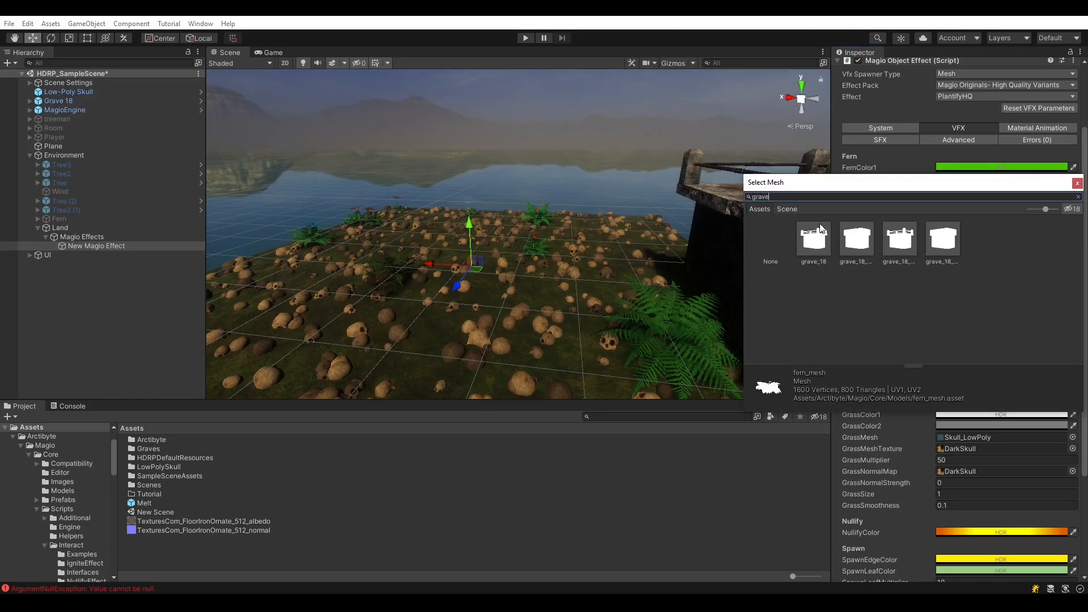
pyautogui.click(813, 241)
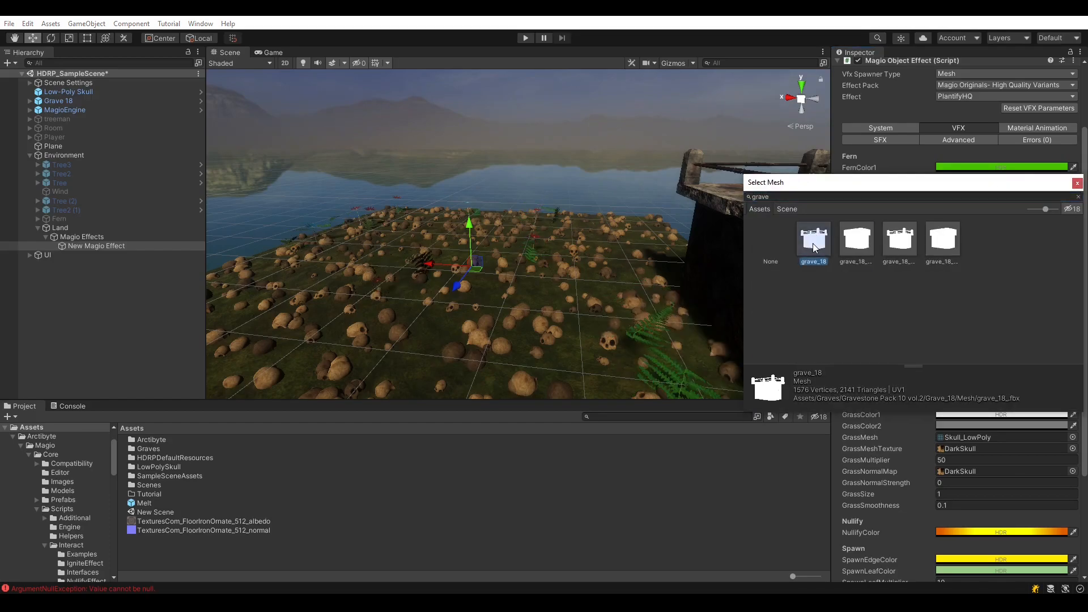
pyautogui.click(856, 250)
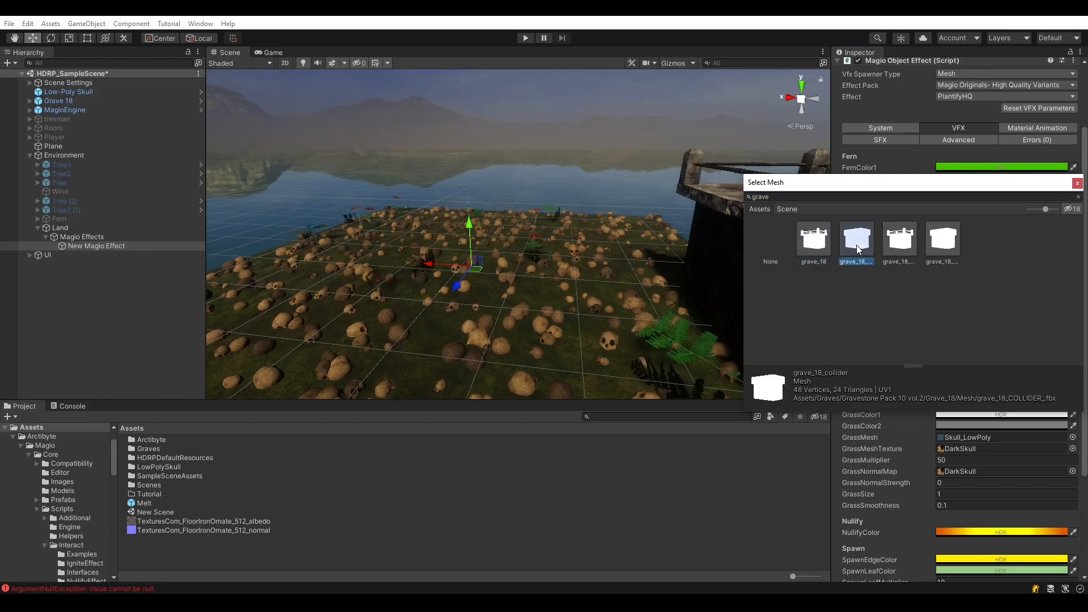
pyautogui.click(828, 244)
pyautogui.click(894, 248)
pyautogui.click(823, 247)
pyautogui.doubleClick(823, 247)
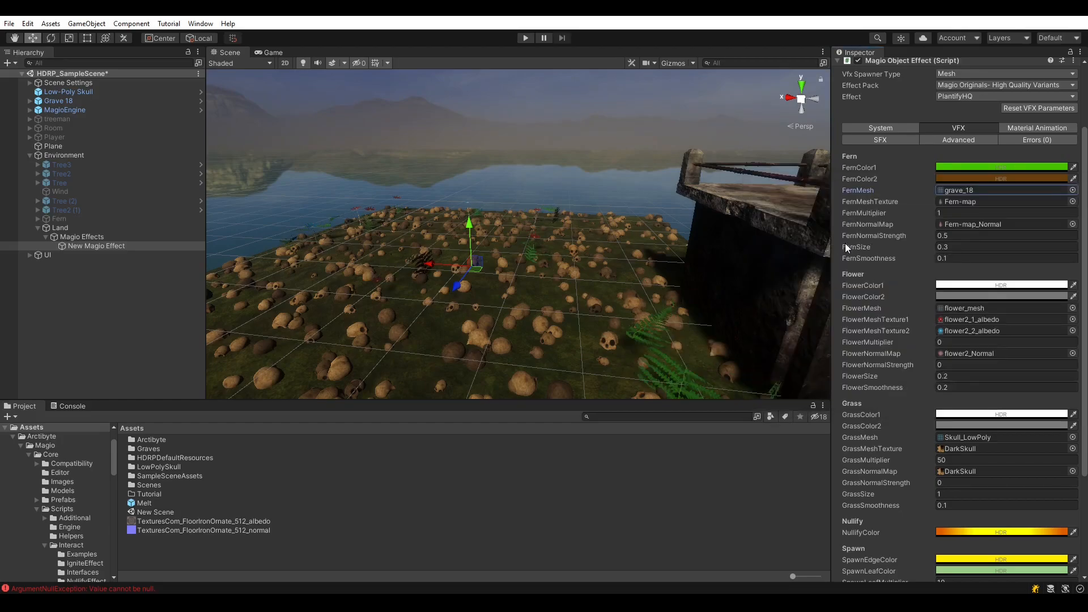
# Assign the grave_18_AM texture as the FernMeshTexture.
pyautogui.click(1076, 205)
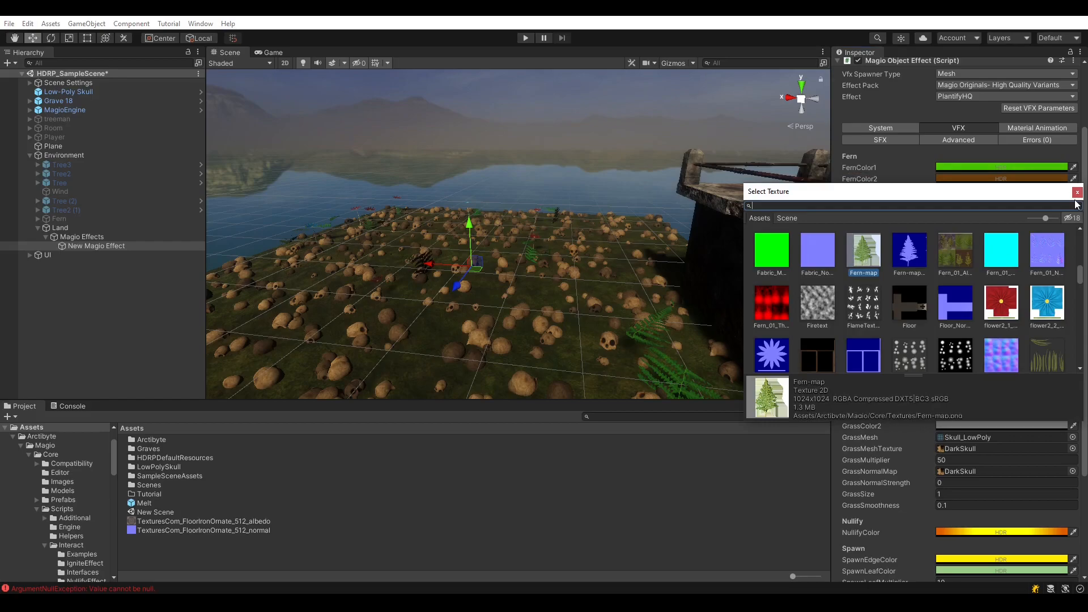
pyautogui.write('grave')
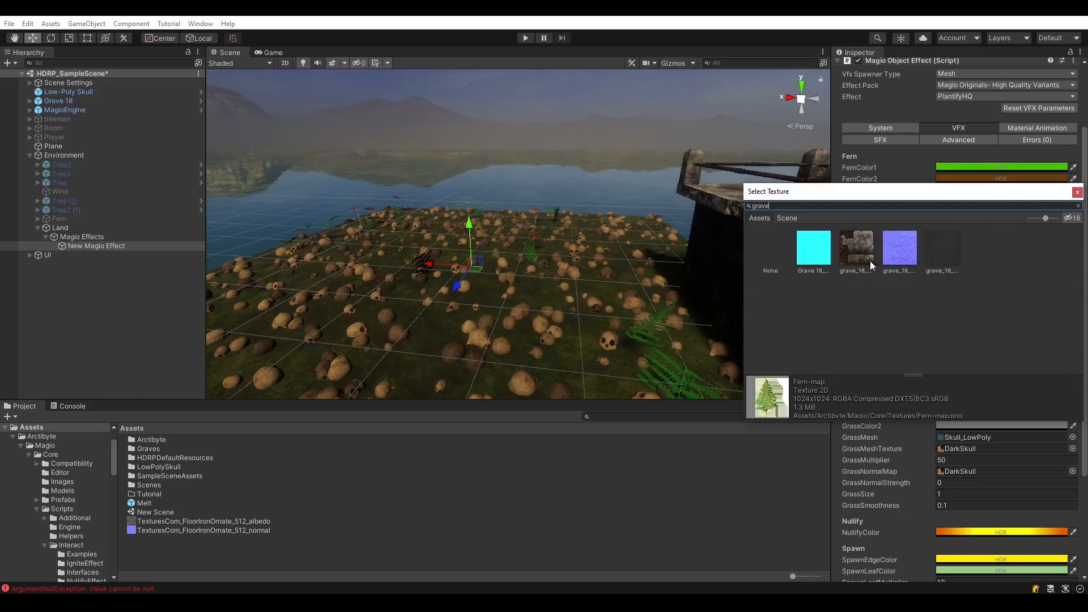
pyautogui.click(859, 260)
pyautogui.doubleClick(859, 260)
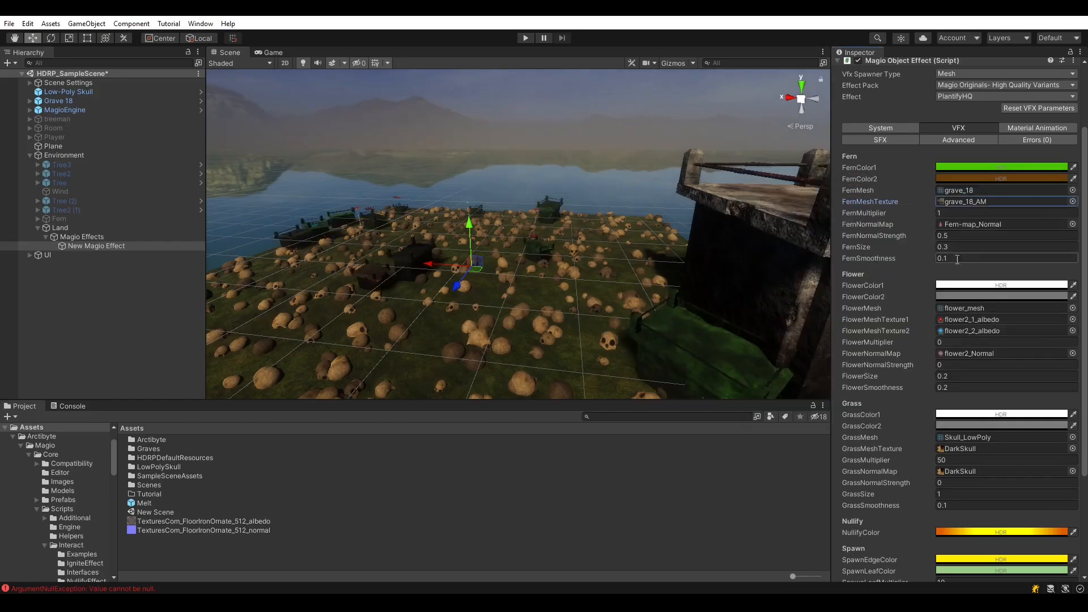
# Assign the grave_18_NM texture as the FernNormalMap.
pyautogui.click(1071, 224)
pyautogui.write('gr')
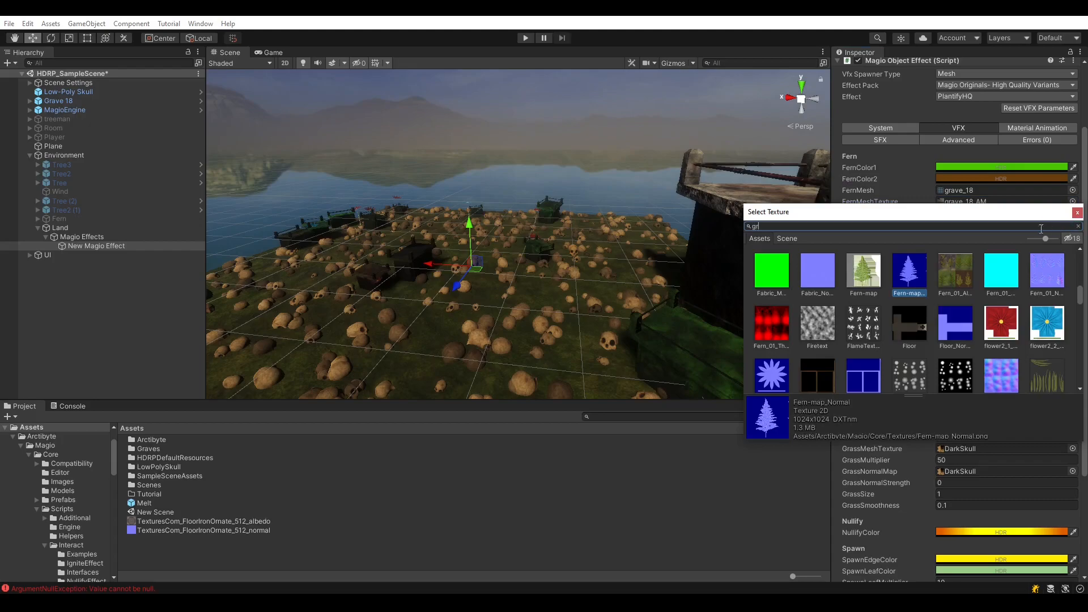
pyautogui.write('av')
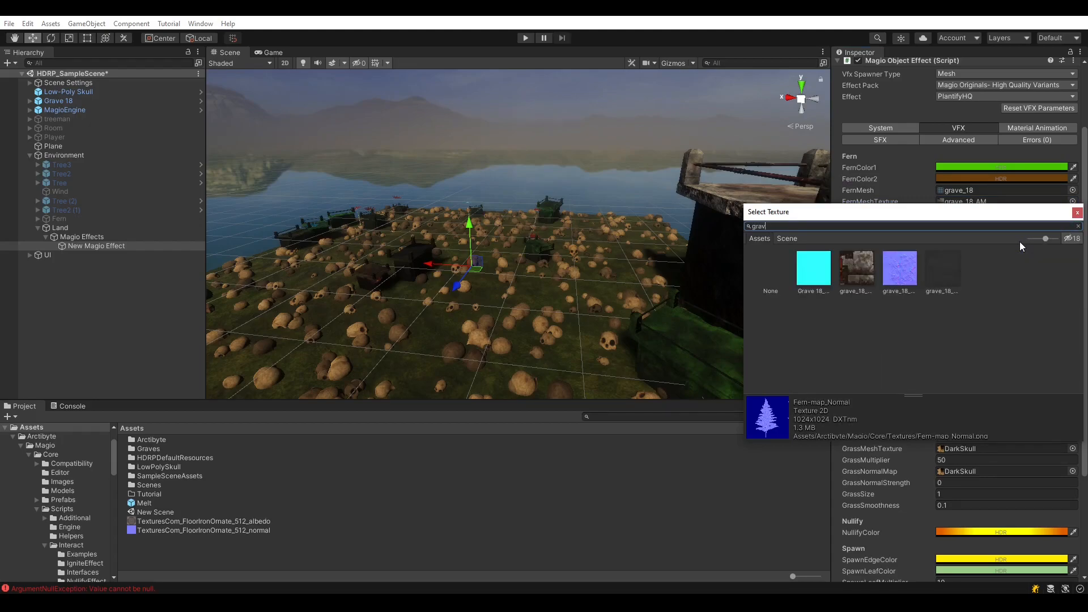
pyautogui.doubleClick(844, 272)
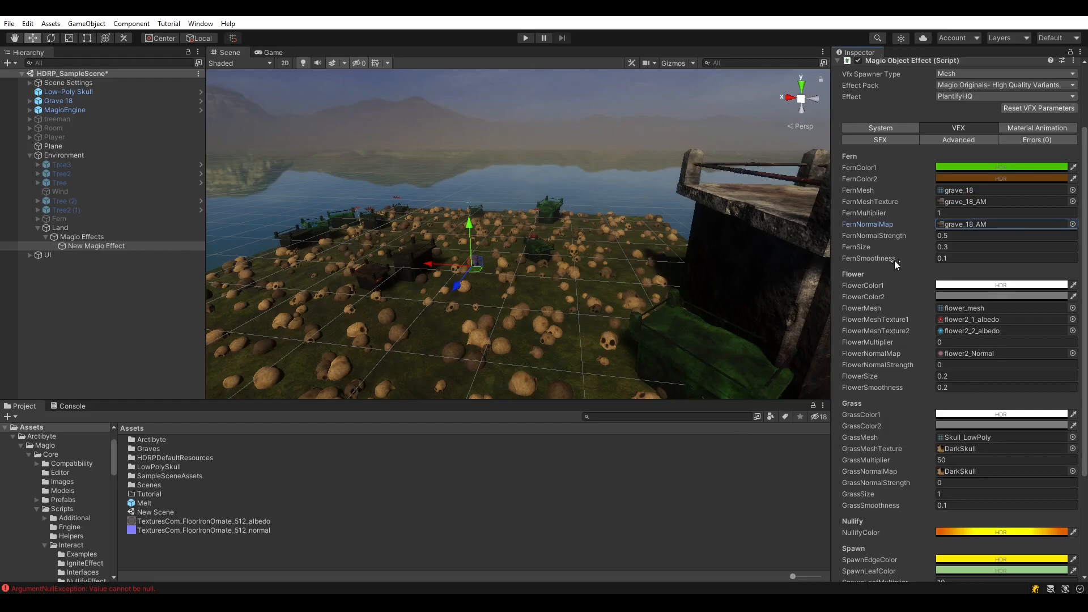
pyautogui.click(1071, 224)
pyautogui.click(915, 281)
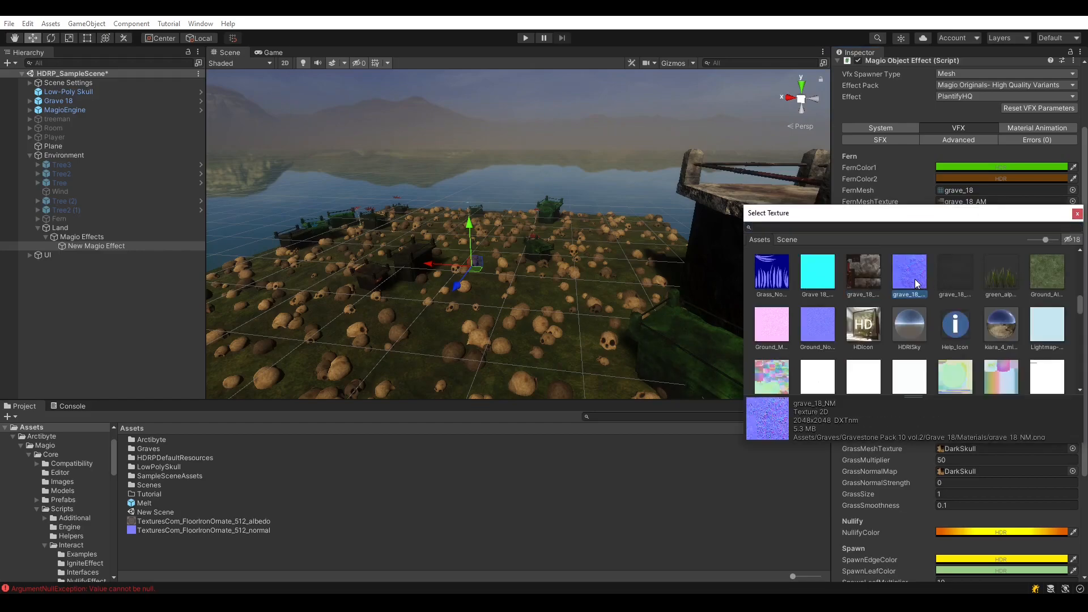
pyautogui.doubleClick(916, 282)
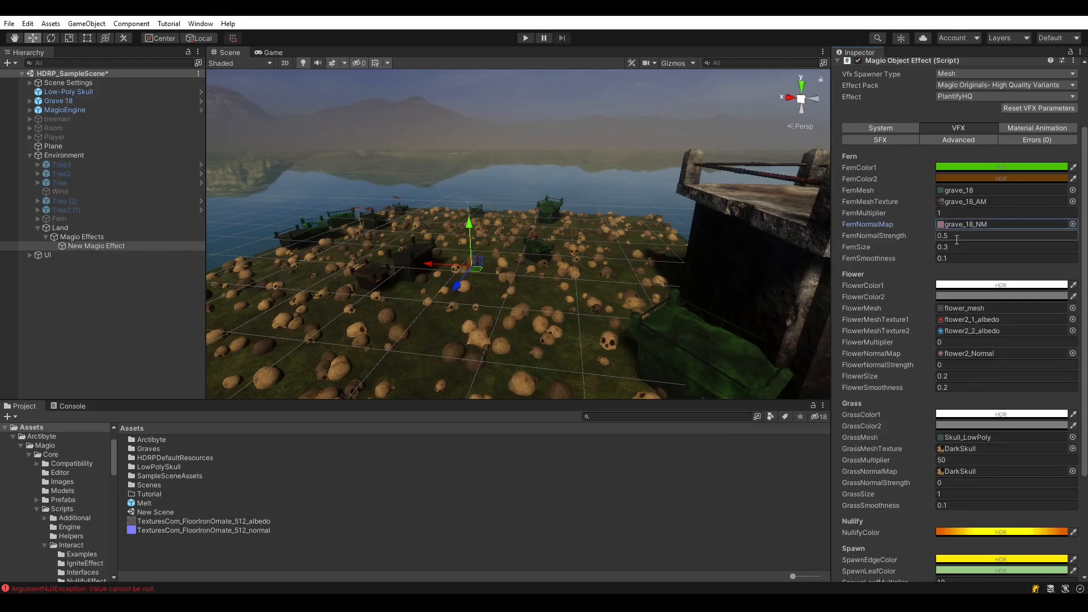
# Delete the Grave 18 and Low-Poly Skull objects from the scene.
pyautogui.moveTo(623, 247); pyautogui.dragTo(688, 246, button='right')
pyautogui.click(687, 246)
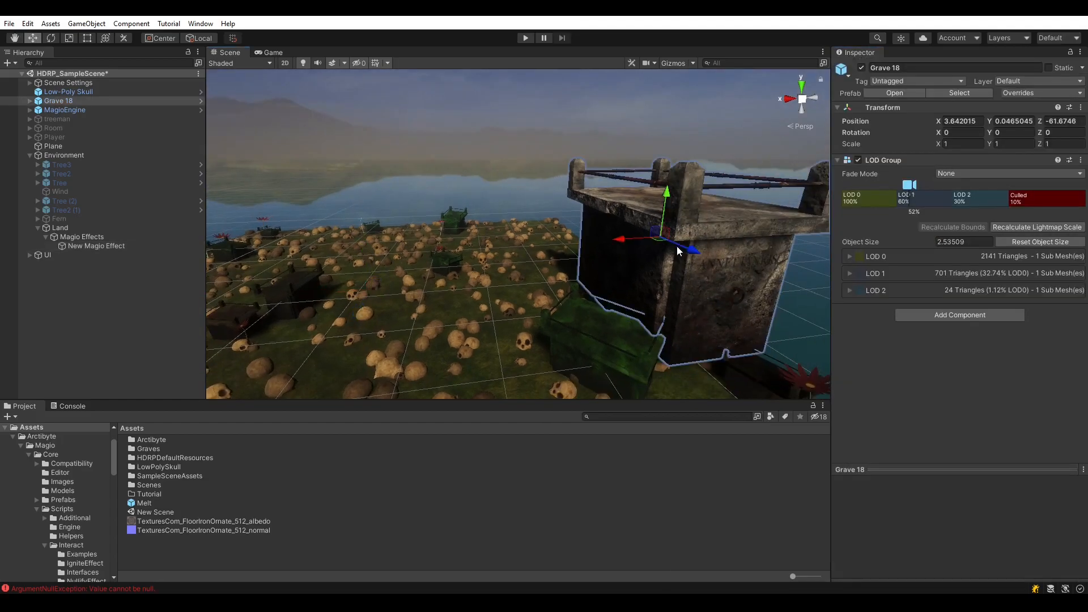
pyautogui.press('Delete')
pyautogui.click(73, 92)
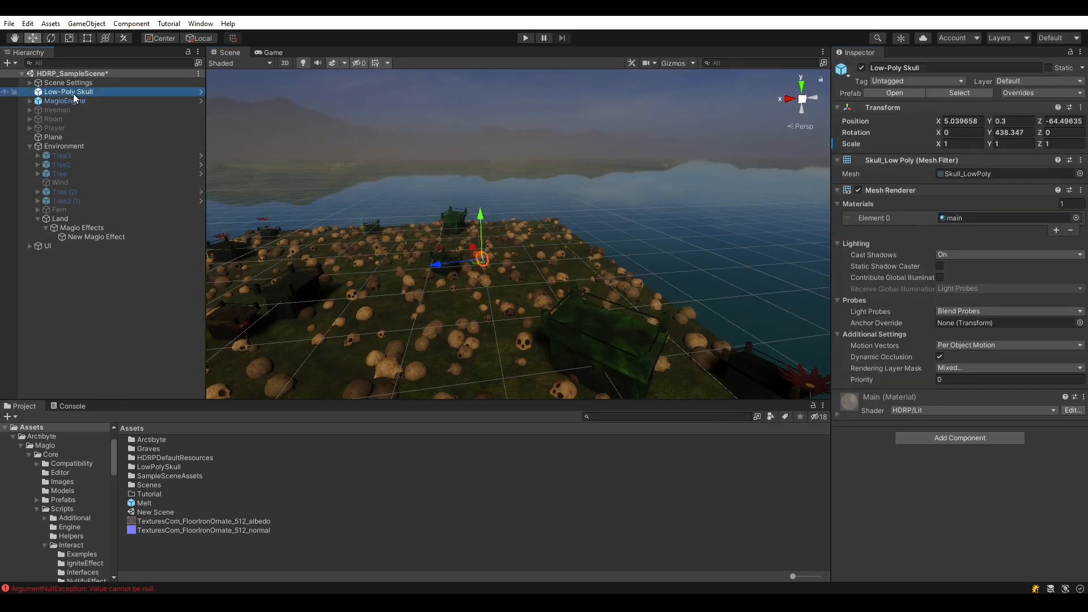
pyautogui.press('Delete')
pyautogui.moveTo(738, 257); pyautogui.dragTo(622, 300, button='right')
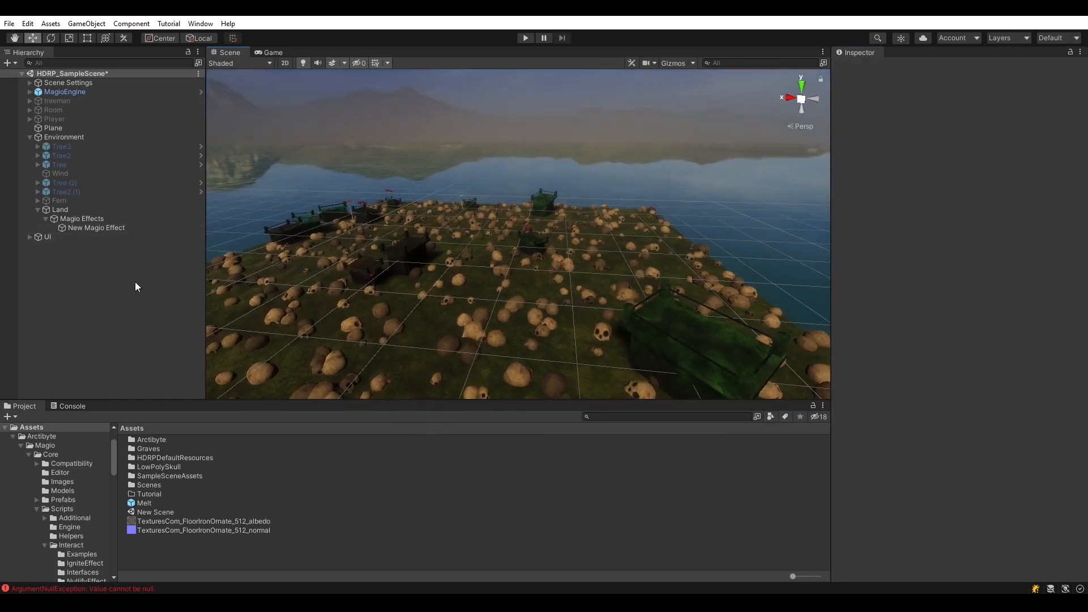
# Change FernColor1 and FernColor2 of New Magio Effect to white.
pyautogui.click(78, 227)
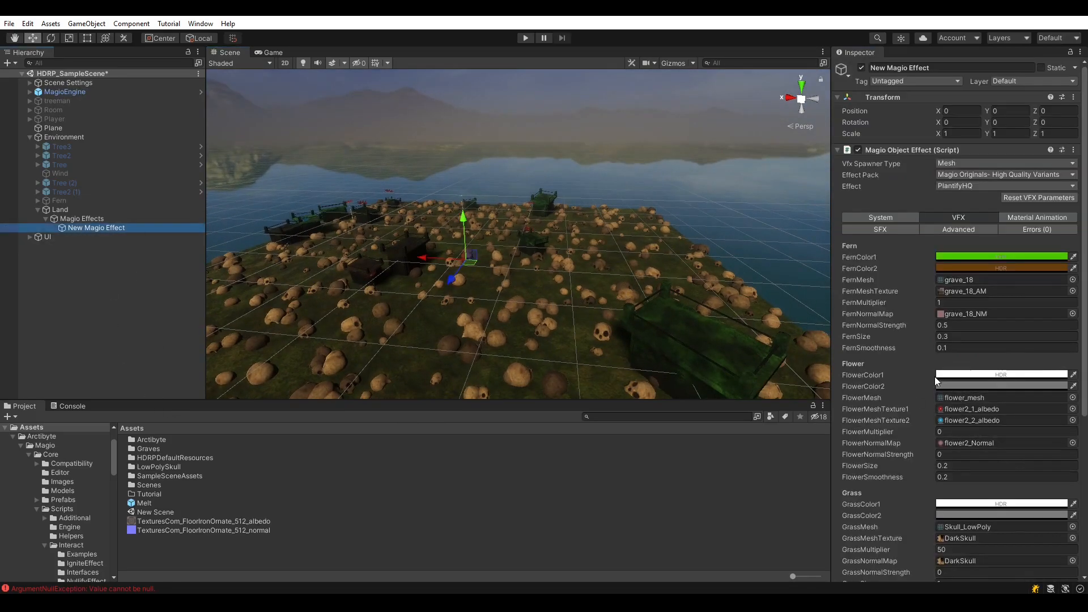
pyautogui.scroll(-3, 940, 227)
pyautogui.click(970, 153)
pyautogui.moveTo(1000, 222); pyautogui.dragTo(959, 213)
pyautogui.click(1077, 144)
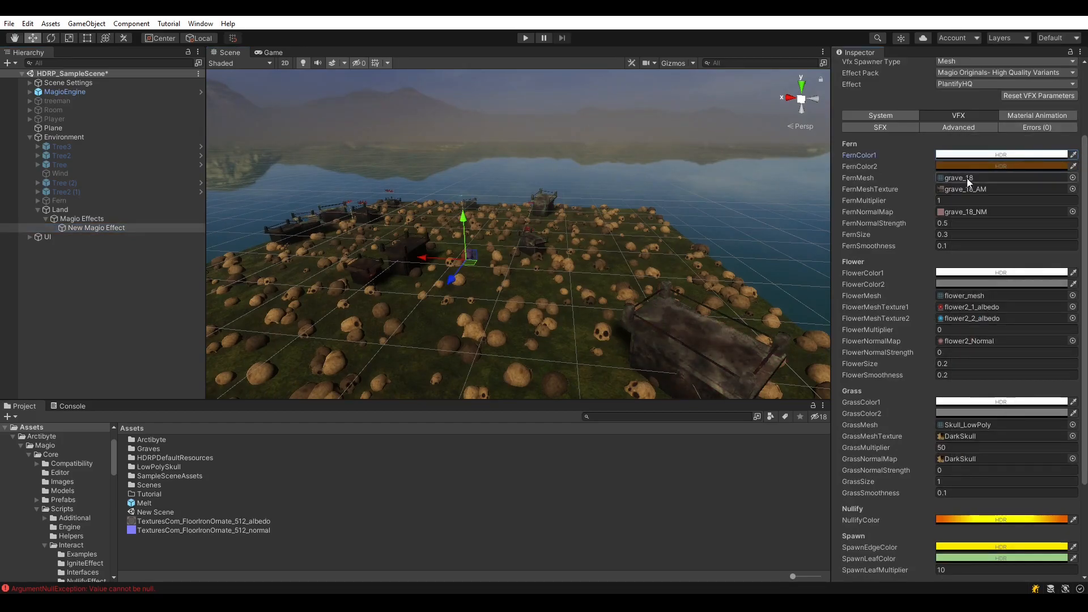
pyautogui.click(971, 168)
pyautogui.click(1006, 243)
pyautogui.moveTo(1006, 243); pyautogui.dragTo(947, 219)
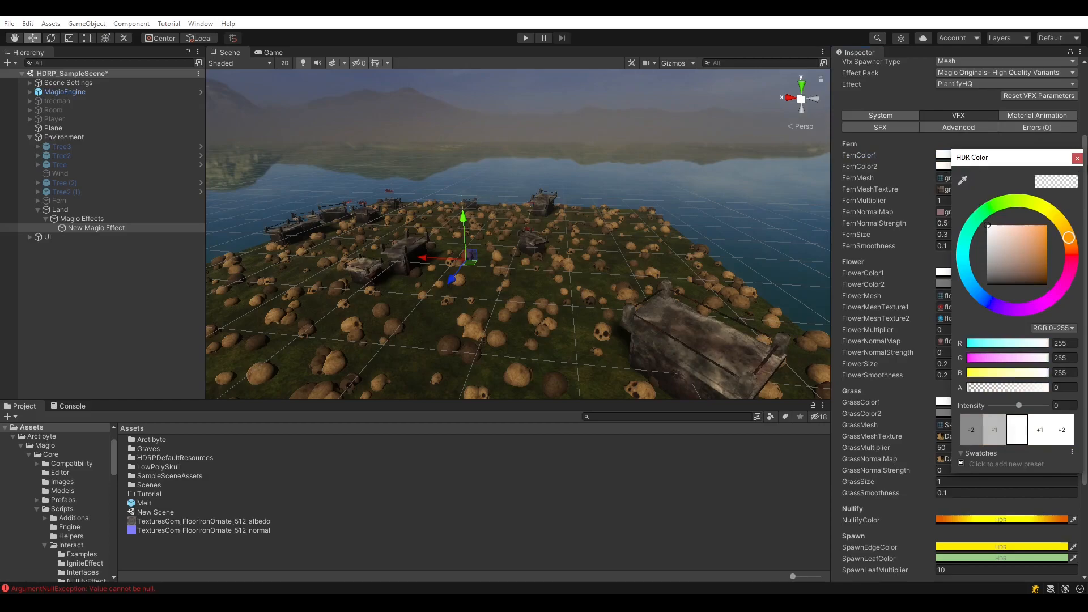
pyautogui.click(1077, 159)
# Restart the VFX preview and reduce its effect spread to 9.39.
pyautogui.scroll(-5, 1009, 272)
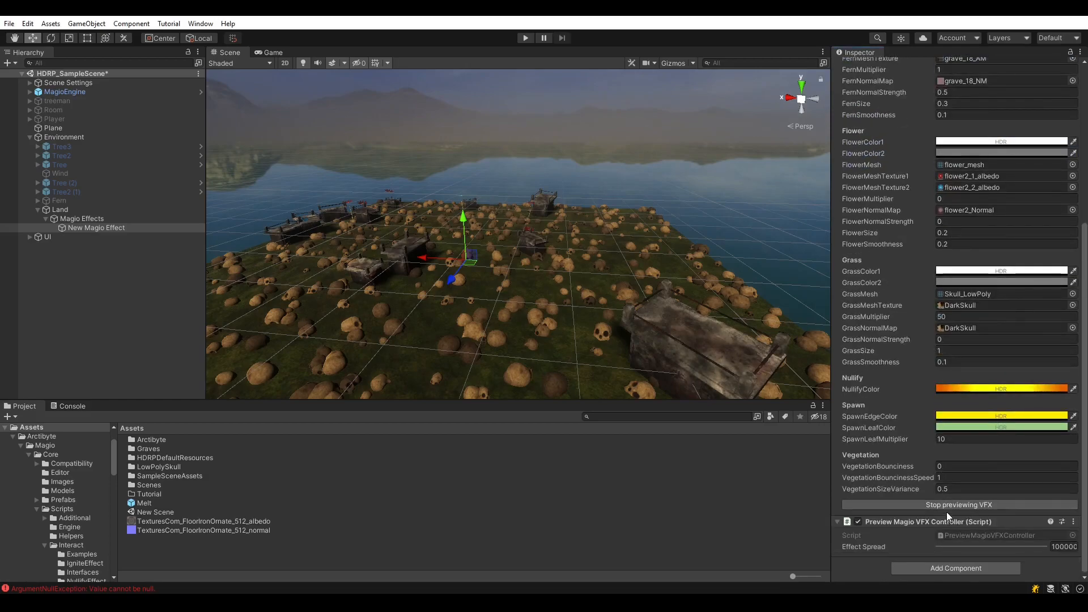
pyautogui.click(943, 509)
pyautogui.click(923, 544)
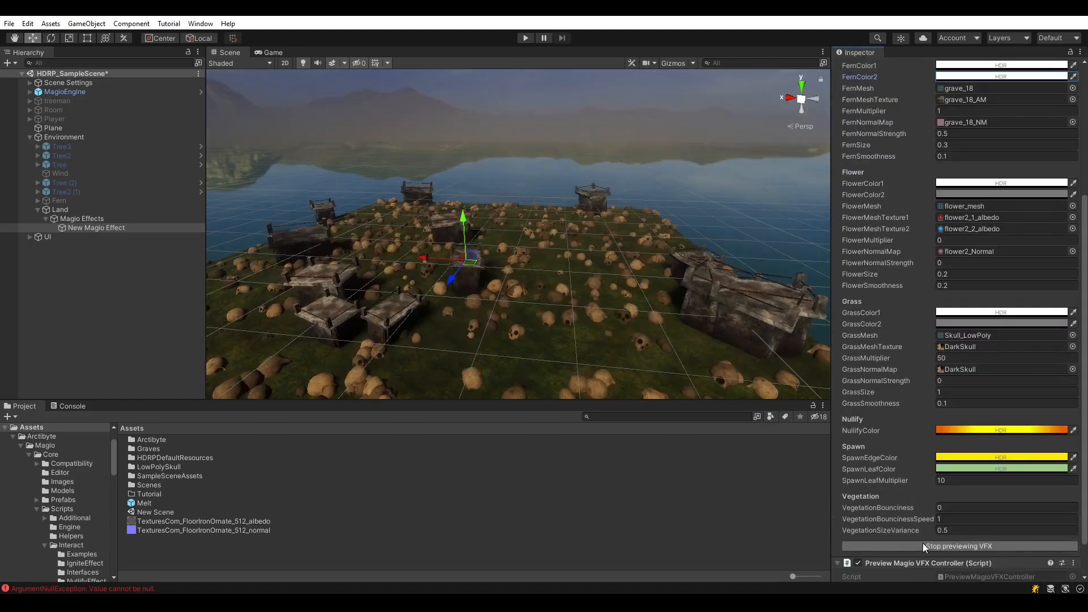
pyautogui.keyDown('alt'); pyautogui.moveTo(634, 334); pyautogui.dragTo(410, 272); pyautogui.keyUp('alt')
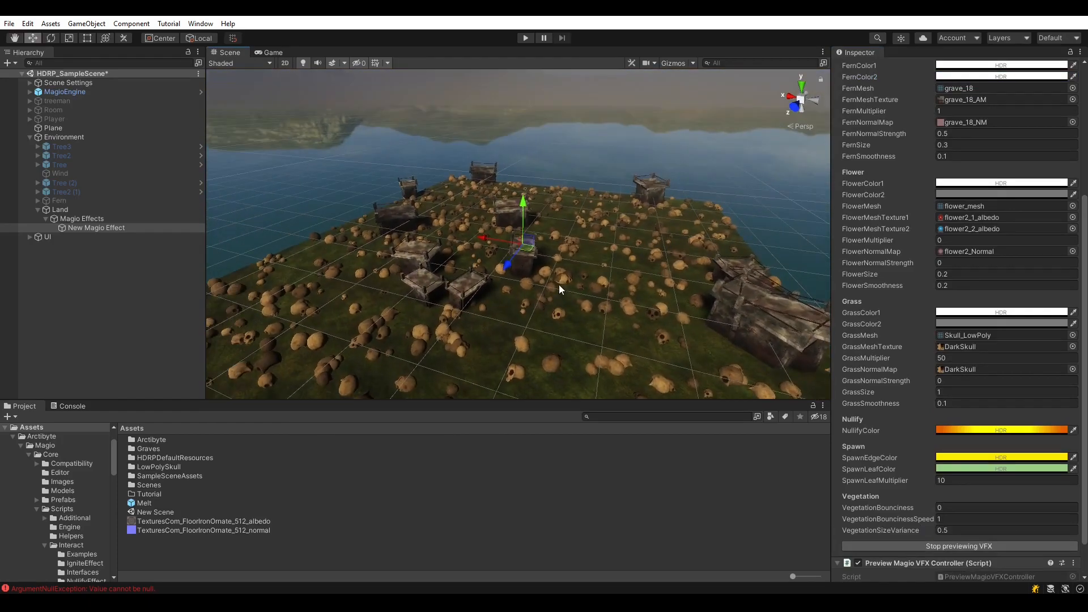
pyautogui.keyDown('alt'); pyautogui.moveTo(626, 301); pyautogui.dragTo(683, 311); pyautogui.keyUp('alt')
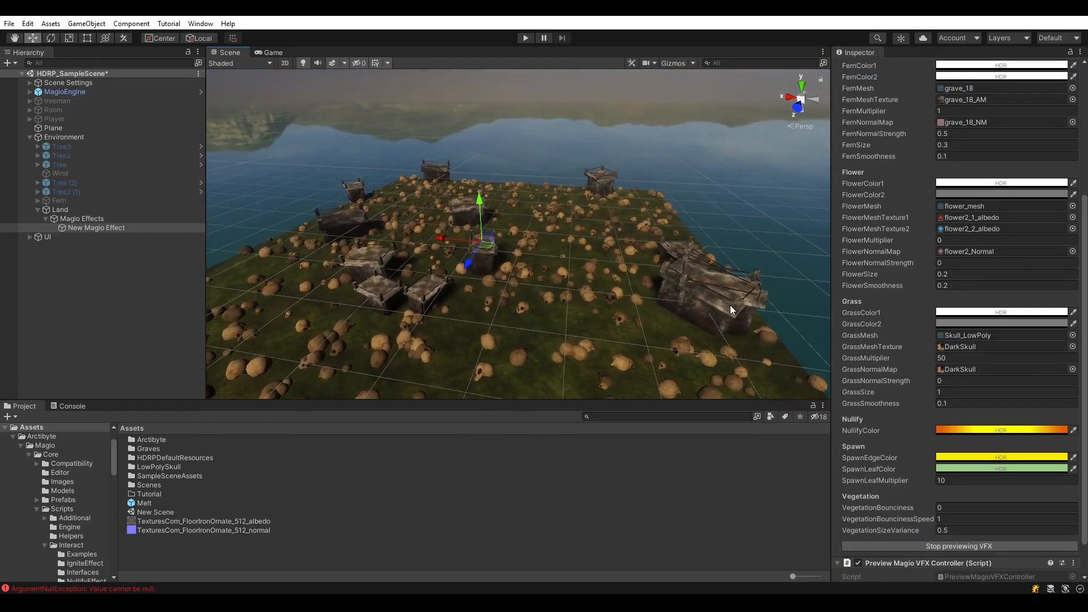
pyautogui.moveTo(635, 255)
pyautogui.keyDown('alt'); pyautogui.mouseDown()
pyautogui.moveTo(556, 255)
pyautogui.moveTo(637, 253)
pyautogui.mouseUp(); pyautogui.keyUp('alt')
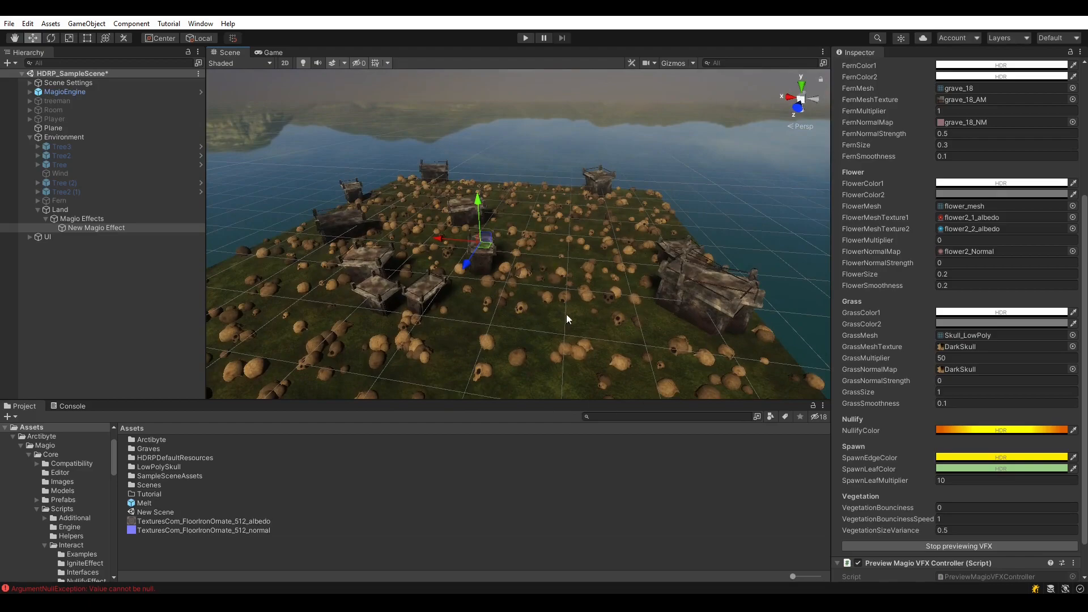
pyautogui.scroll(-2, 957, 454)
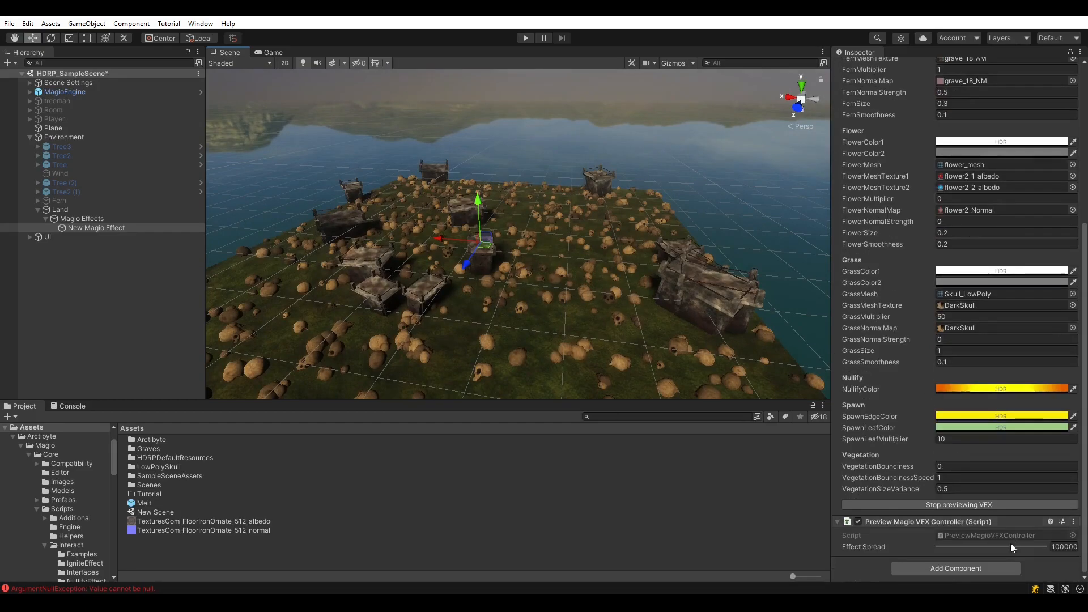
pyautogui.moveTo(1018, 542)
pyautogui.mouseDown()
pyautogui.moveTo(858, 549)
pyautogui.moveTo(1037, 544)
pyautogui.mouseUp()
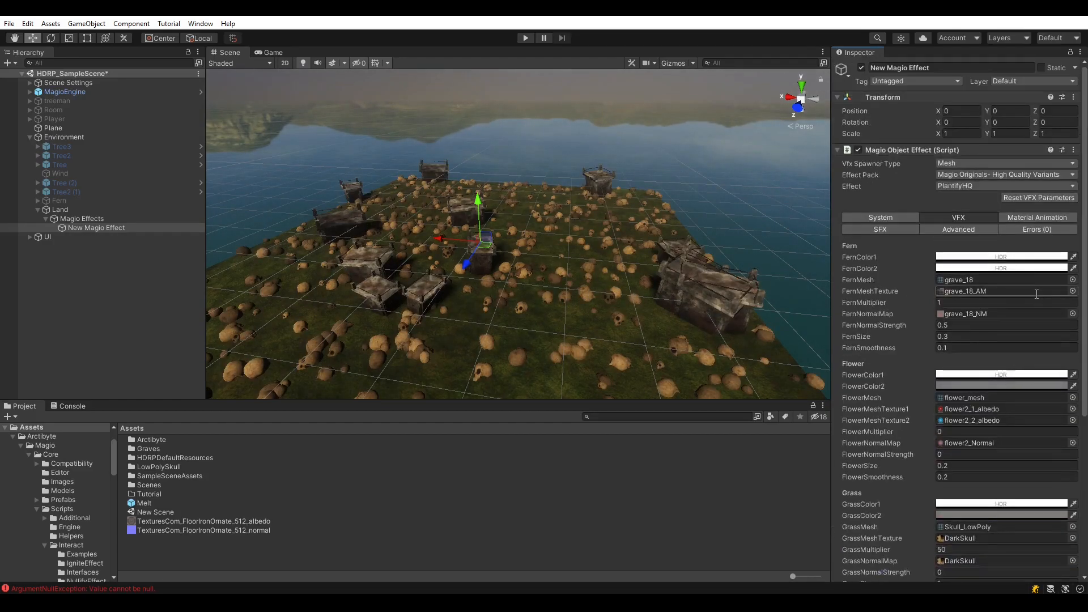
# Override the material's albedo and normal maps with the TexturesCom_FloorIronOrnate_512 textures and preview the material animation.
pyautogui.click(1042, 217)
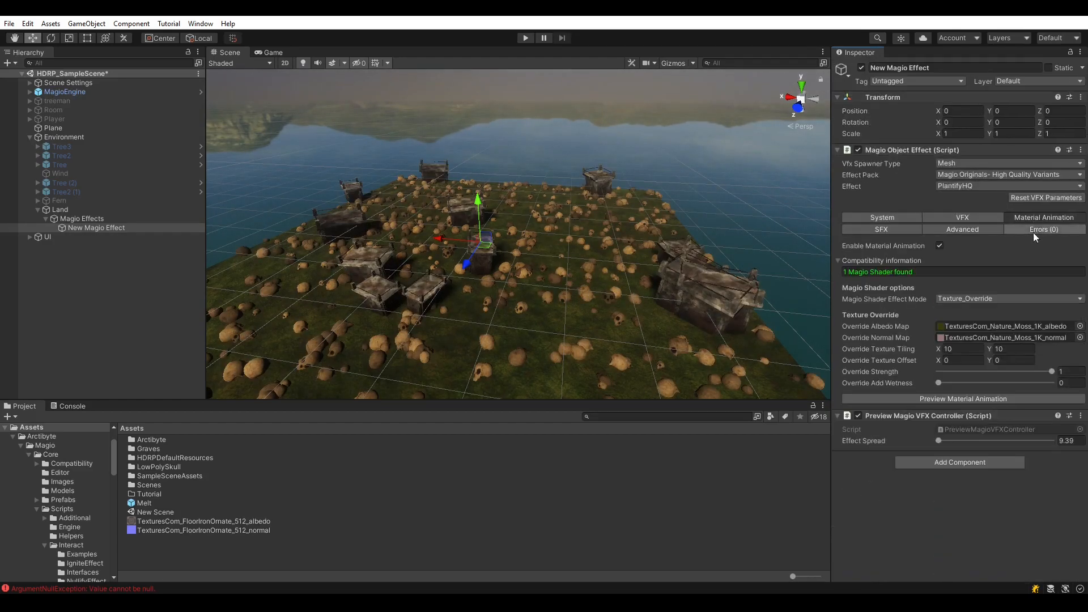
pyautogui.click(1080, 327)
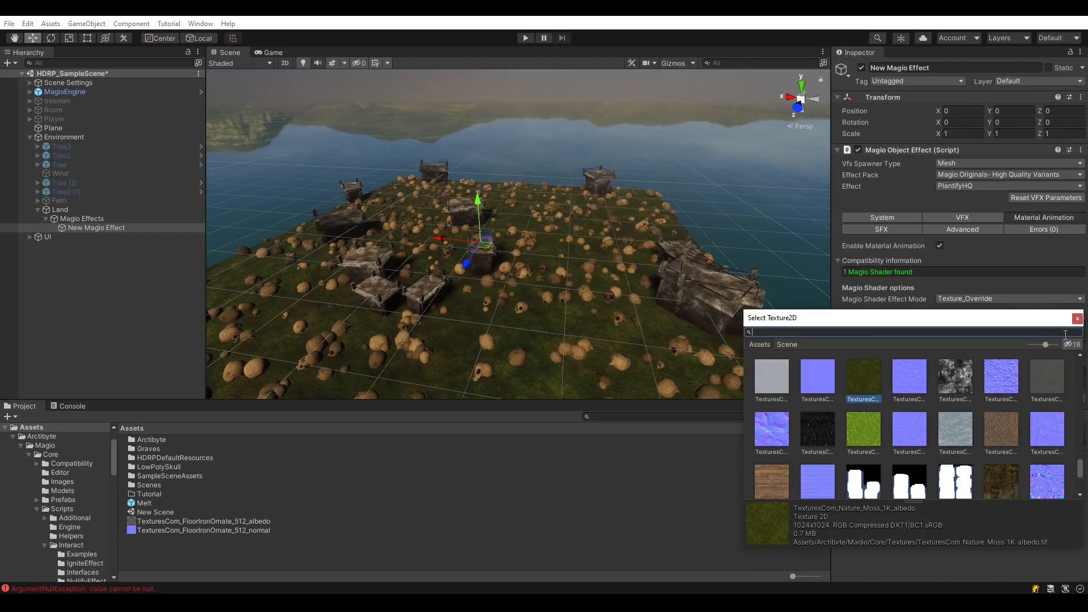
pyautogui.click(1077, 319)
pyautogui.moveTo(226, 519); pyautogui.dragTo(955, 325)
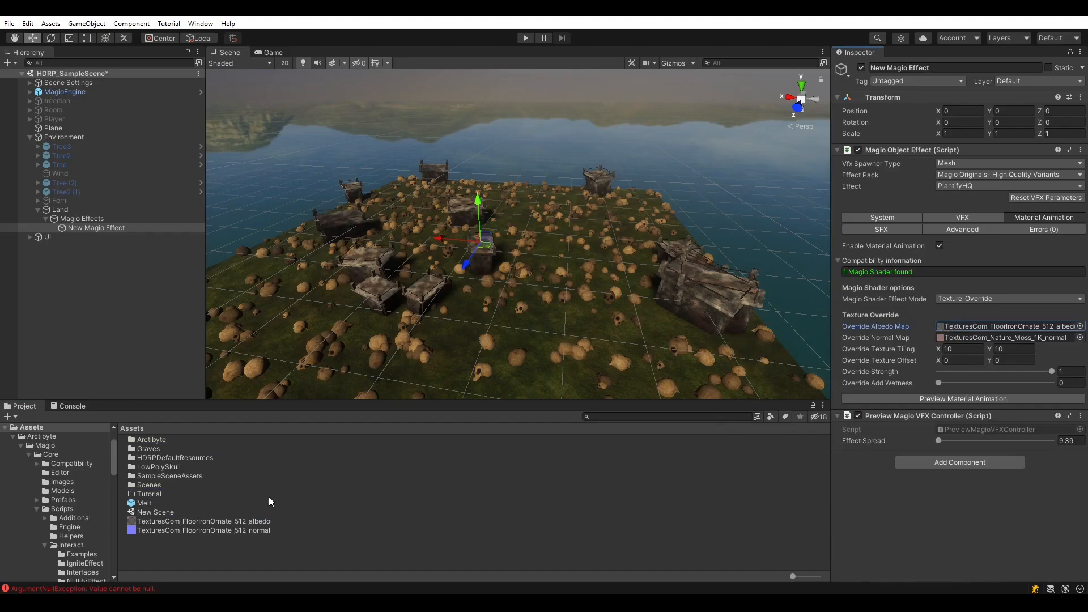
pyautogui.moveTo(236, 535); pyautogui.dragTo(966, 337)
pyautogui.click(955, 398)
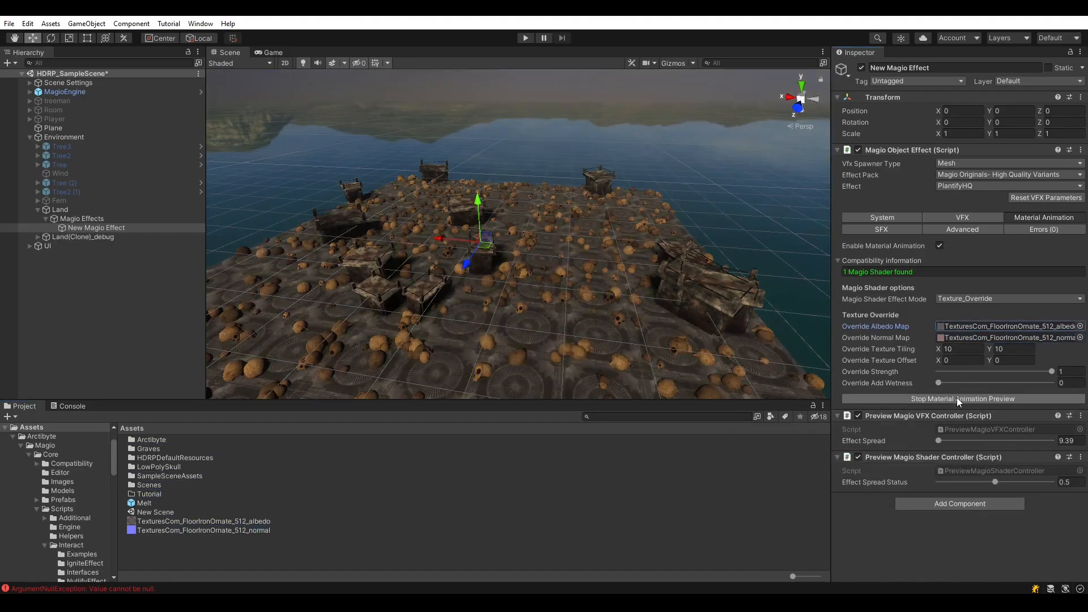
# Set the texture override's tiling to X 5, Y 5, its strength to 0.78 and its added wetness to 0.341.
pyautogui.click(967, 349)
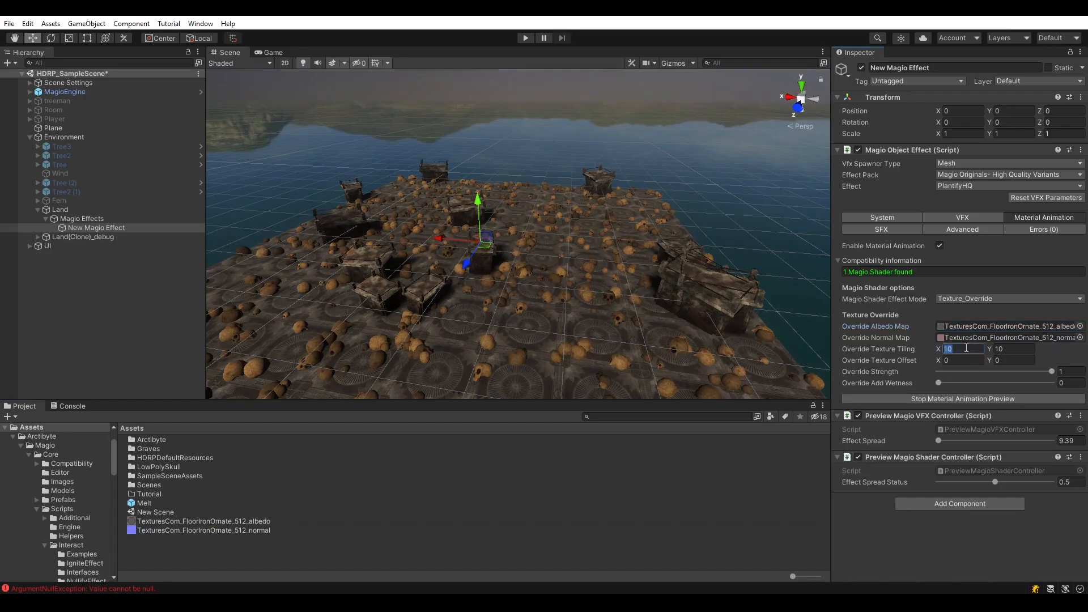
pyautogui.write('5')
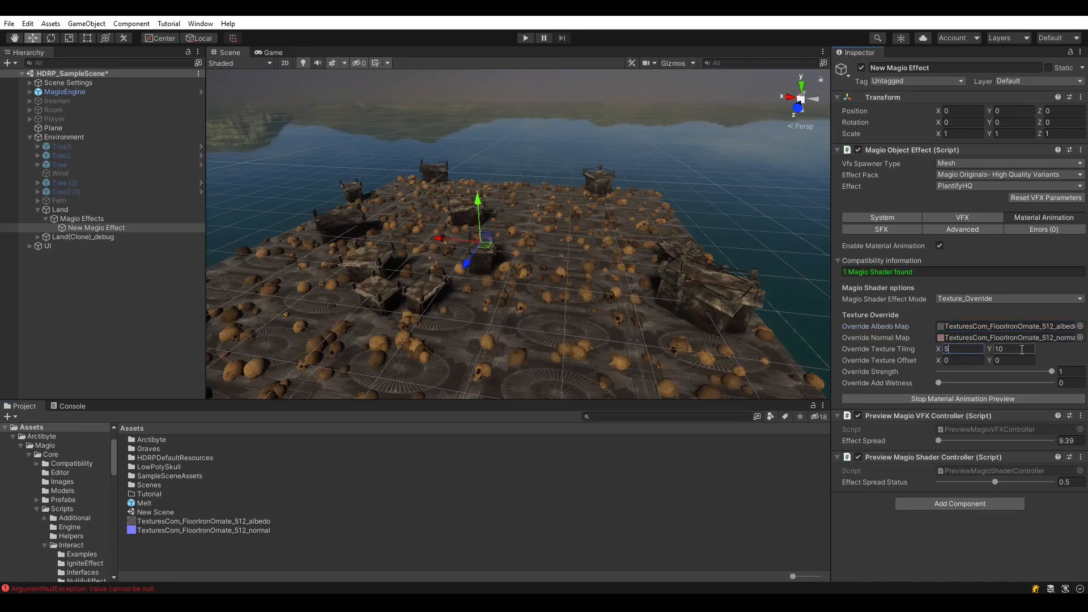
pyautogui.click(1019, 348)
pyautogui.write('5')
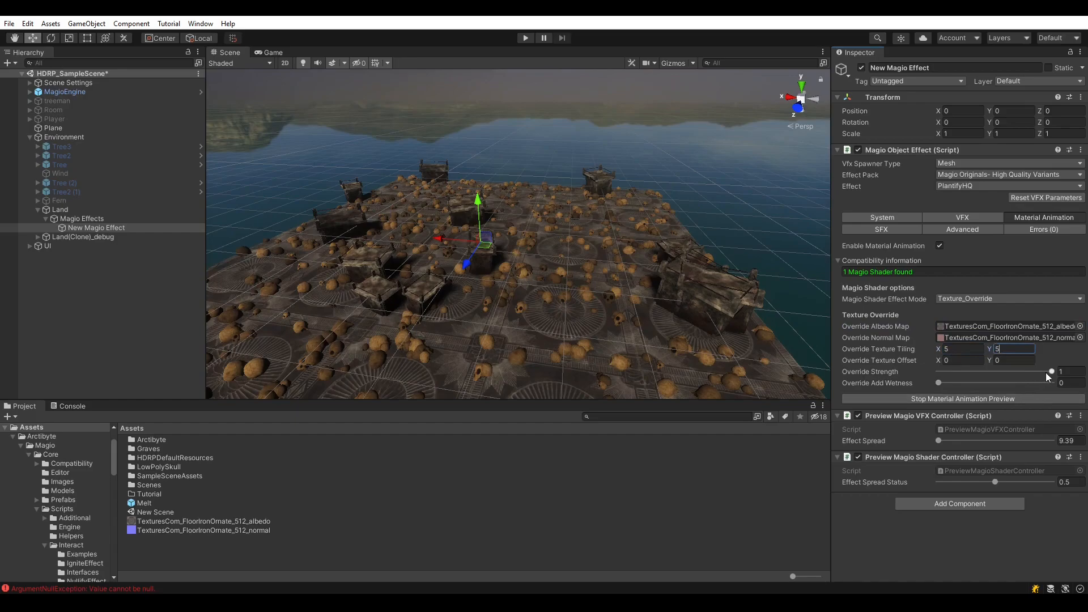
pyautogui.moveTo(1050, 374); pyautogui.dragTo(1048, 371)
pyautogui.moveTo(938, 383); pyautogui.dragTo(1010, 382)
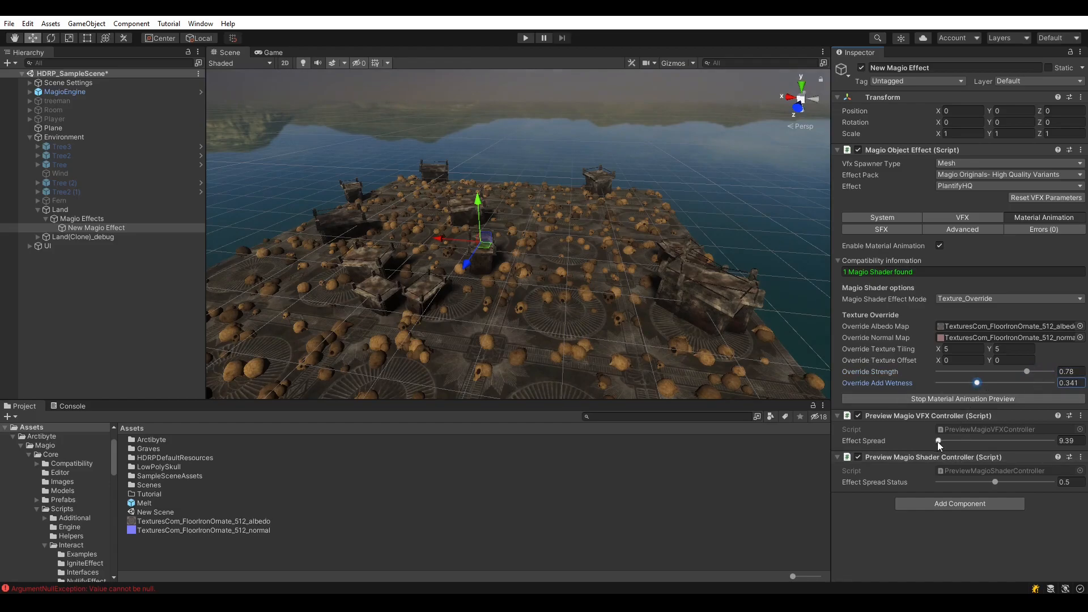
# Vary the effect spread status to check the floor texture's spread, and stop the material animation preview.
pyautogui.moveTo(989, 485)
pyautogui.mouseDown()
pyautogui.moveTo(942, 486)
pyautogui.moveTo(975, 482)
pyautogui.mouseUp()
pyautogui.moveTo(674, 273)
pyautogui.mouseDown(button='right')
pyautogui.moveTo(565, 270)
pyautogui.moveTo(675, 282)
pyautogui.mouseUp(button='right')
pyautogui.click(972, 400)
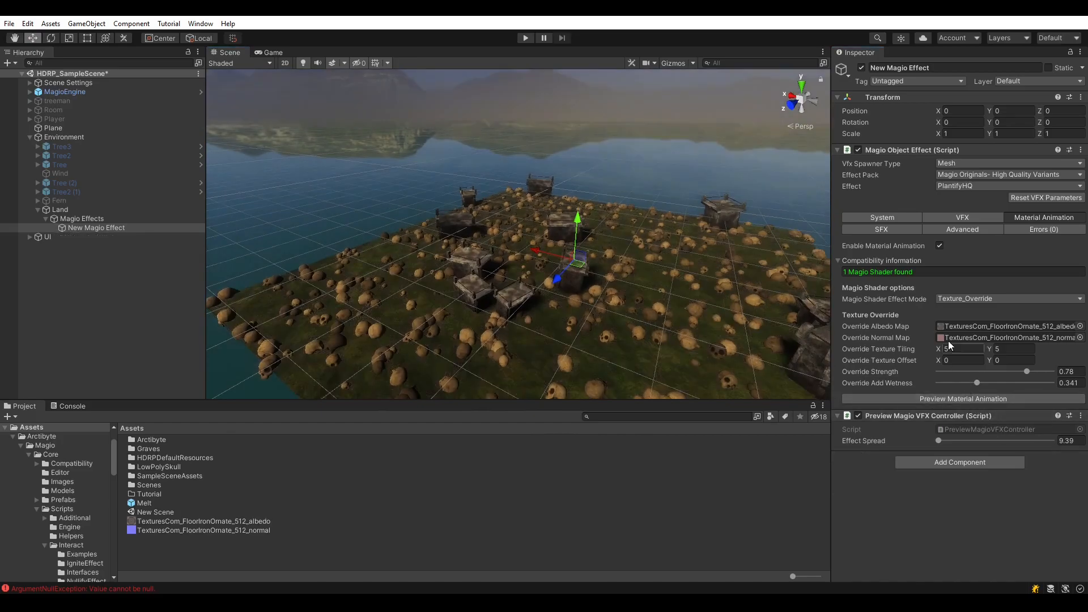
# Stop the VFX preview and enable Begin Effect On Start in the effect's general behaviour.
pyautogui.click(974, 218)
pyautogui.scroll(-5, 973, 492)
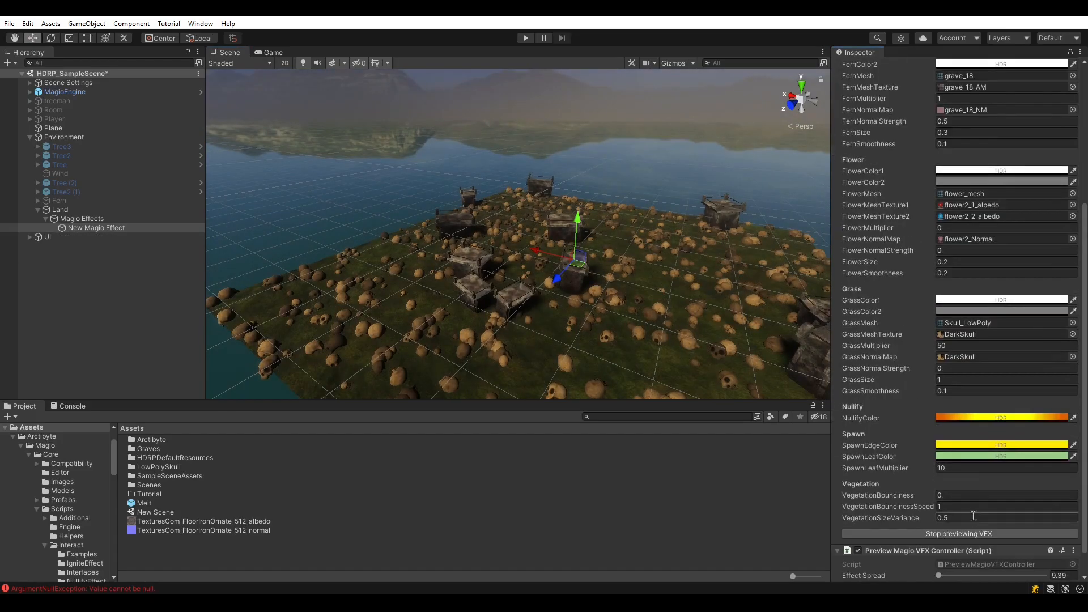
pyautogui.click(974, 534)
pyautogui.scroll(5, 900, 172)
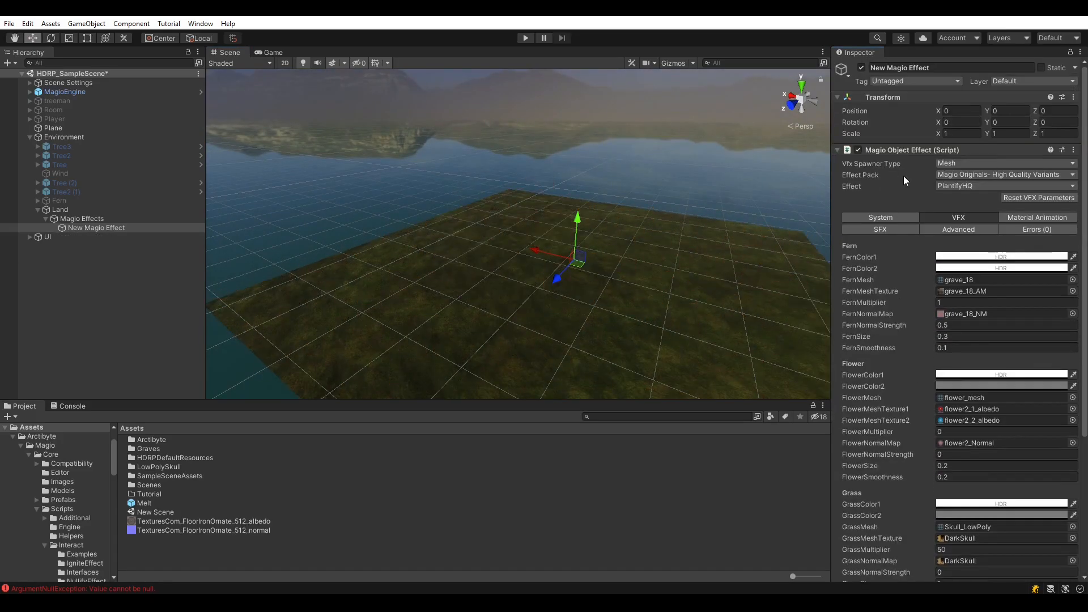
pyautogui.click(882, 218)
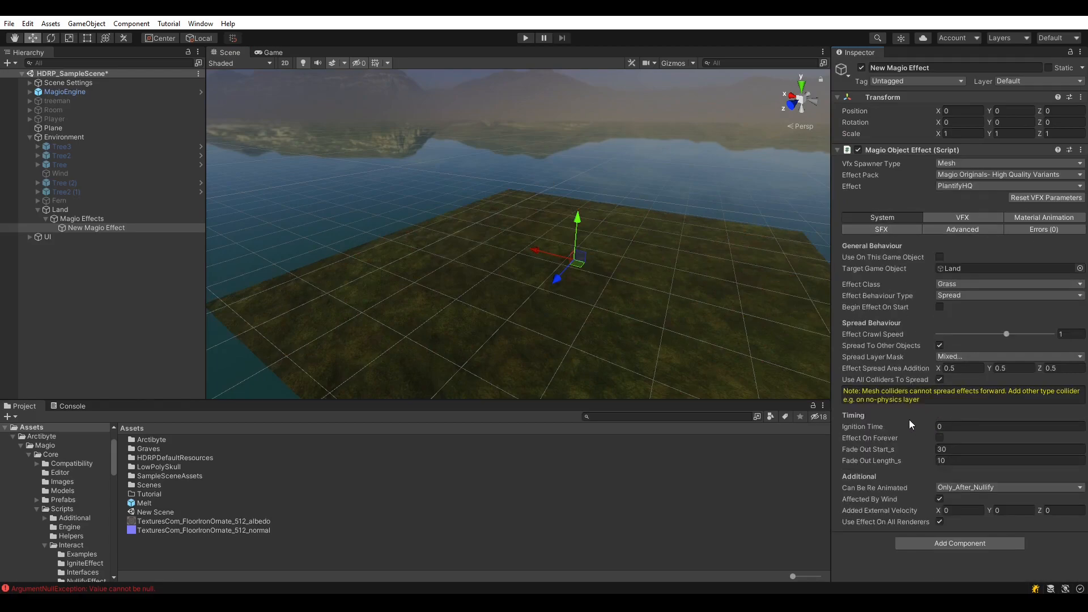
pyautogui.click(937, 307)
# Run the scene in play mode and watch the effect spread across the Land in the Scene view.
pyautogui.moveTo(583, 288); pyautogui.dragTo(628, 280, button='right')
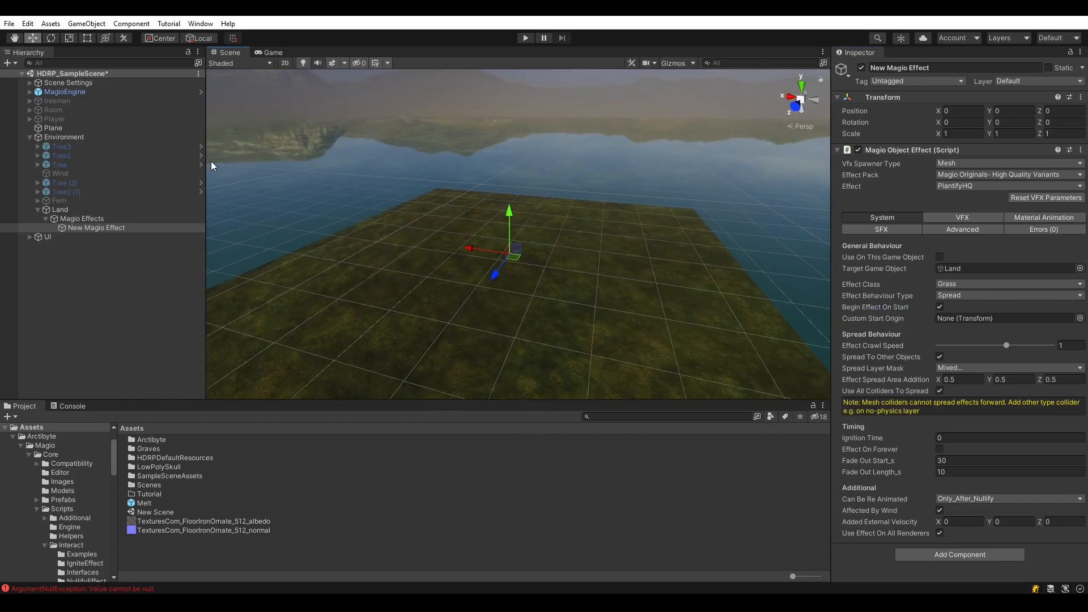
pyautogui.click(521, 38)
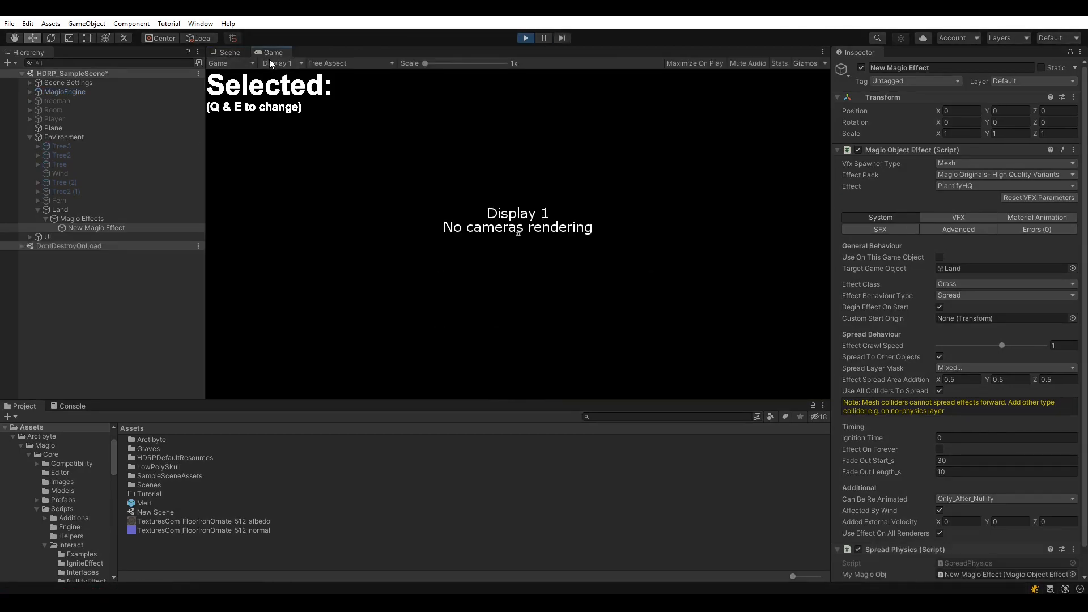
pyautogui.click(230, 52)
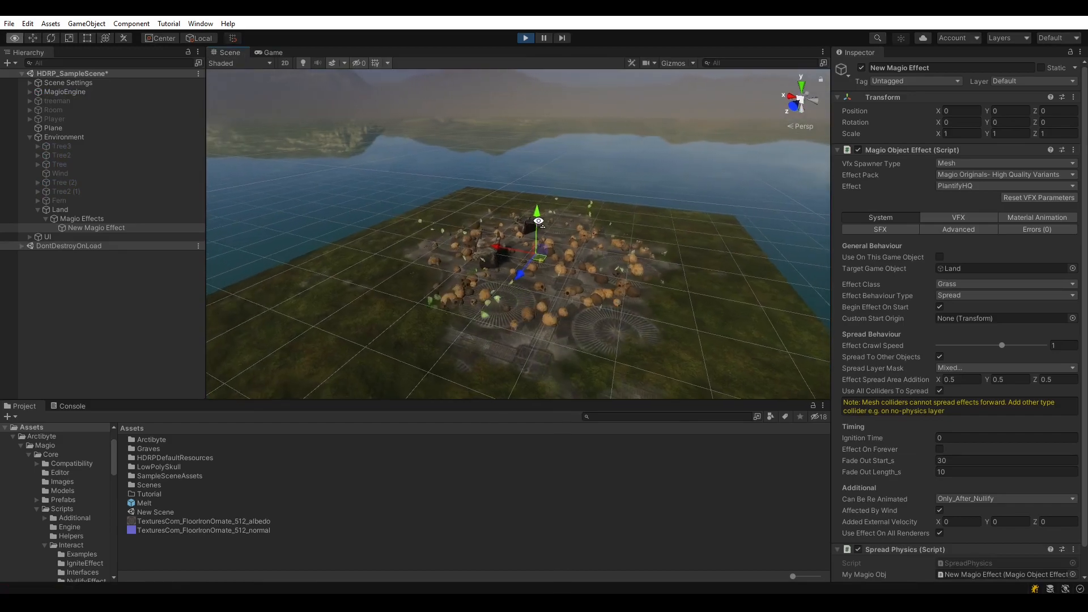
pyautogui.moveTo(541, 221); pyautogui.dragTo(547, 180, button='right')
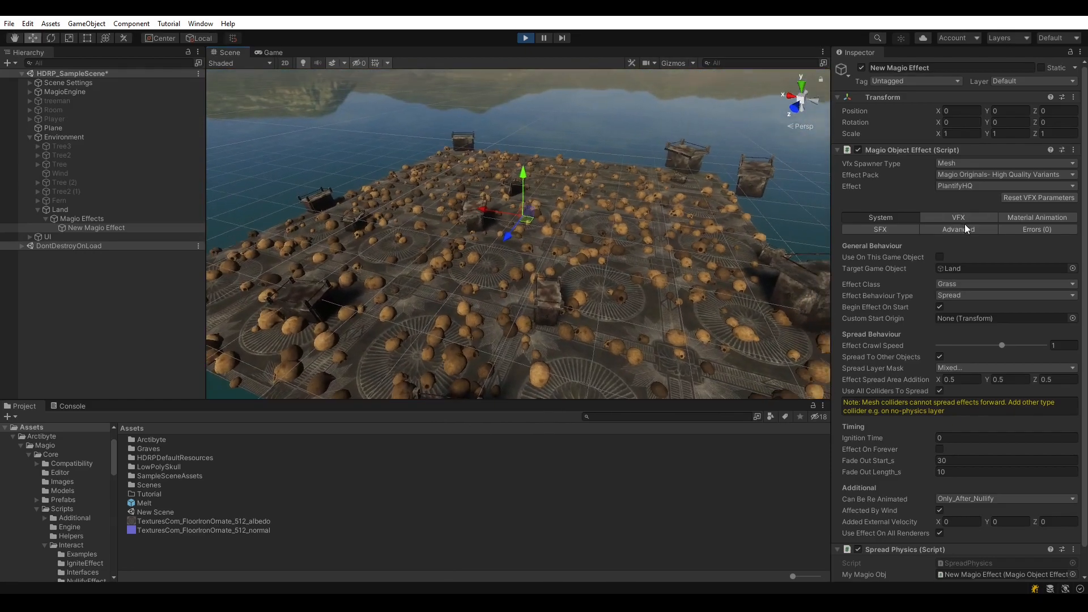
# Change the effect's SpawnEdgeColor to a neutral grey, about RGB 109, 109, 109.
pyautogui.click(964, 225)
pyautogui.click(961, 218)
pyautogui.scroll(-6, 978, 306)
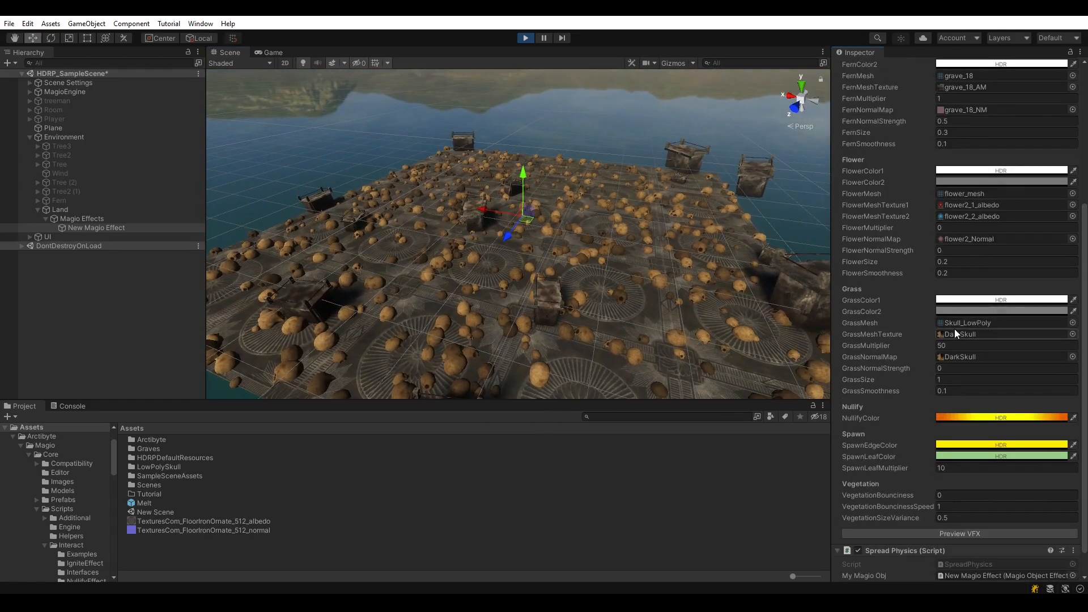
pyautogui.click(962, 446)
pyautogui.click(1002, 350)
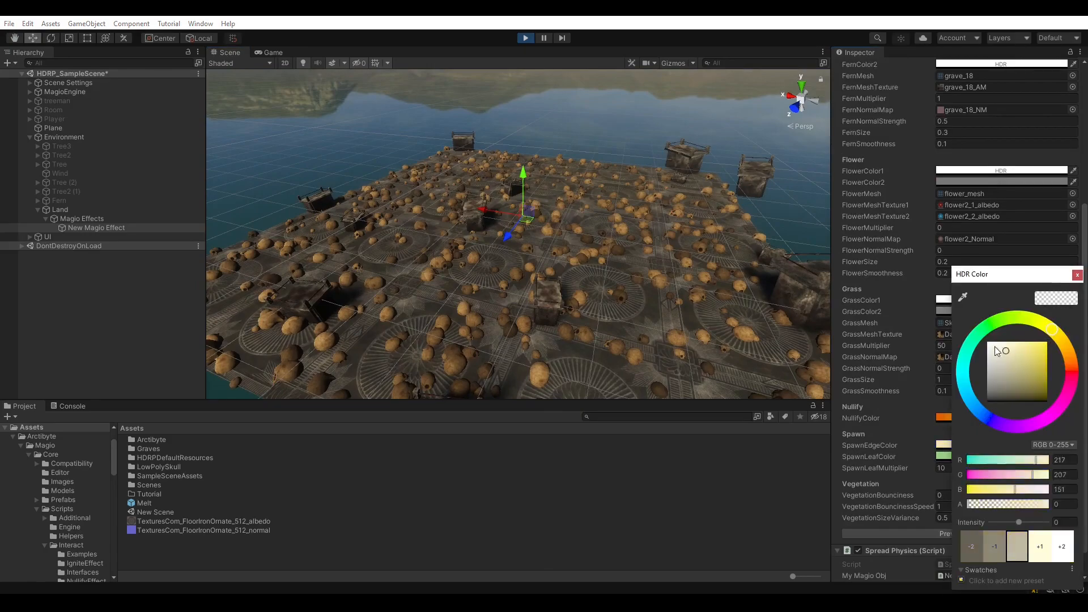
pyautogui.moveTo(1000, 348); pyautogui.dragTo(952, 339)
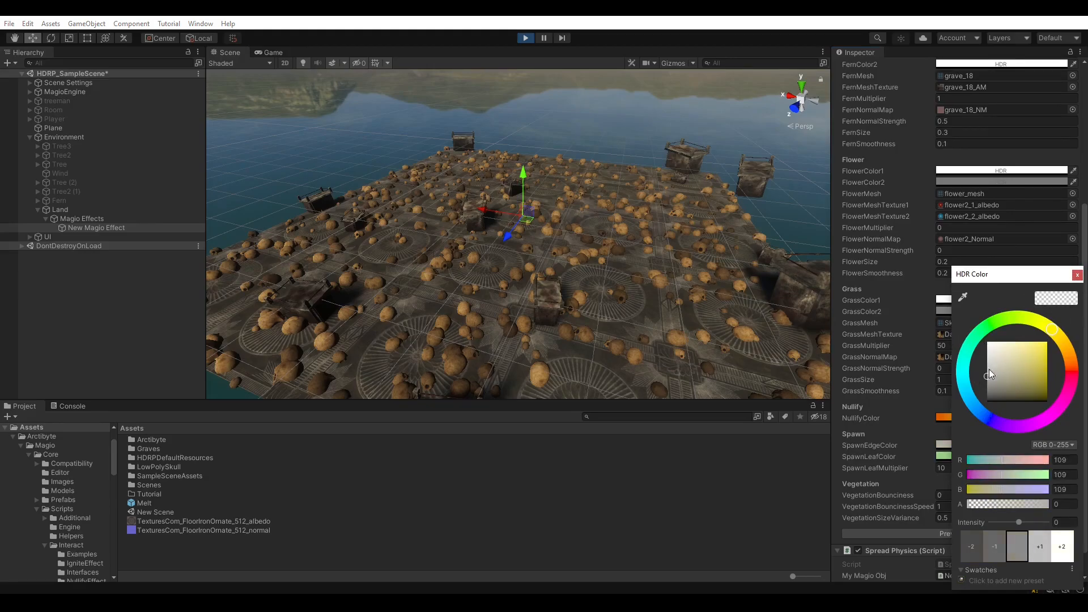
pyautogui.click(1076, 275)
# Change the effect's SpawnLeafColor to a dark grey.
pyautogui.click(975, 456)
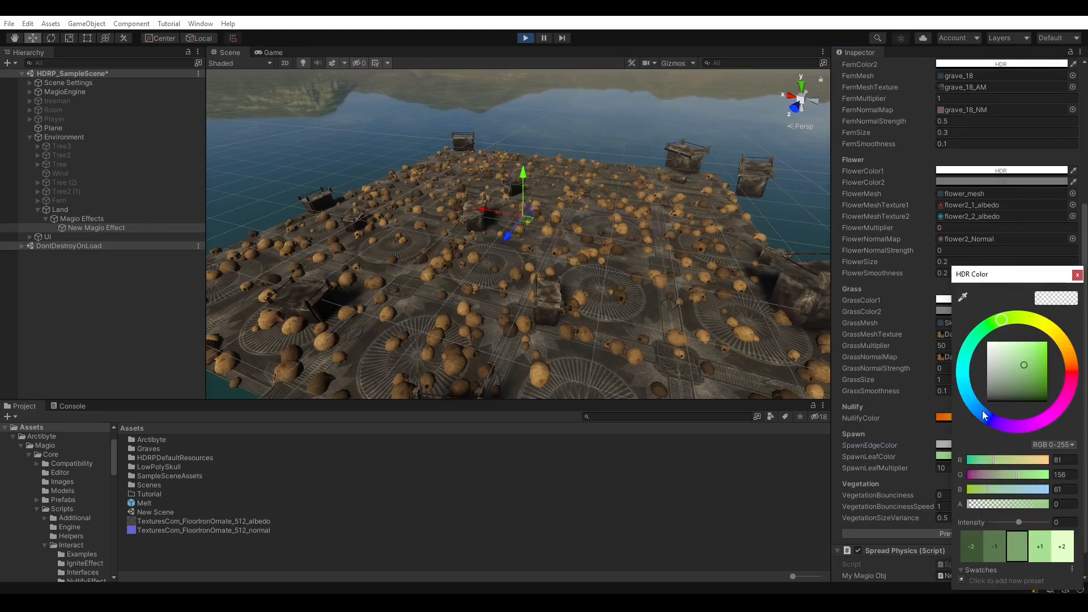
pyautogui.moveTo(994, 359); pyautogui.dragTo(974, 388)
pyautogui.click(1076, 275)
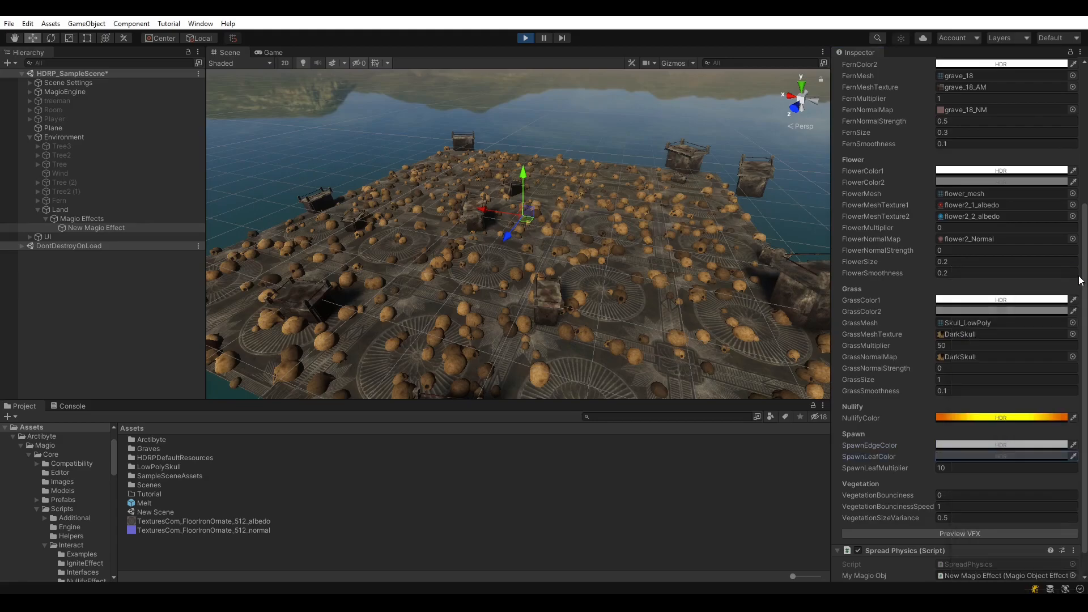
# Disable and re-enable the New Magio Effect object twice to replay the spread with the new spawn colours.
pyautogui.scroll(5, 952, 312)
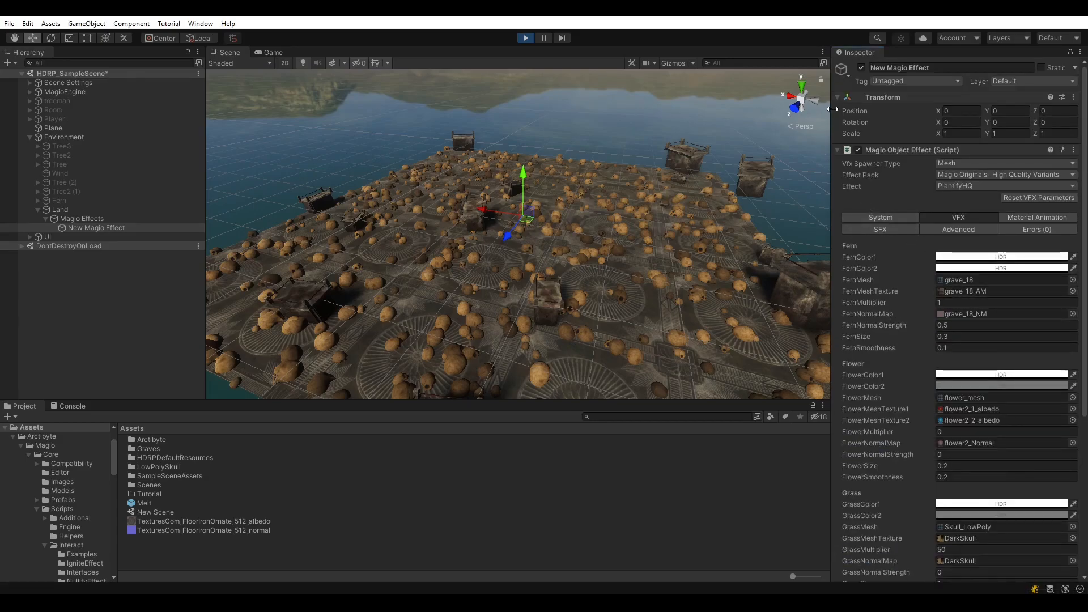
pyautogui.click(863, 68)
pyautogui.click(863, 67)
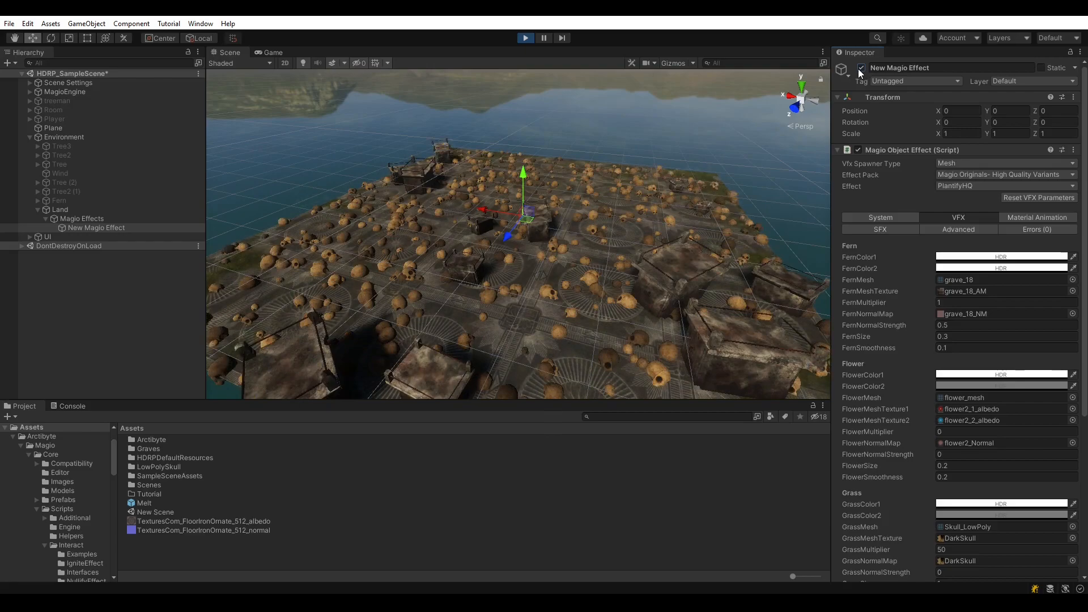
pyautogui.moveTo(497, 294); pyautogui.dragTo(510, 276, button='right')
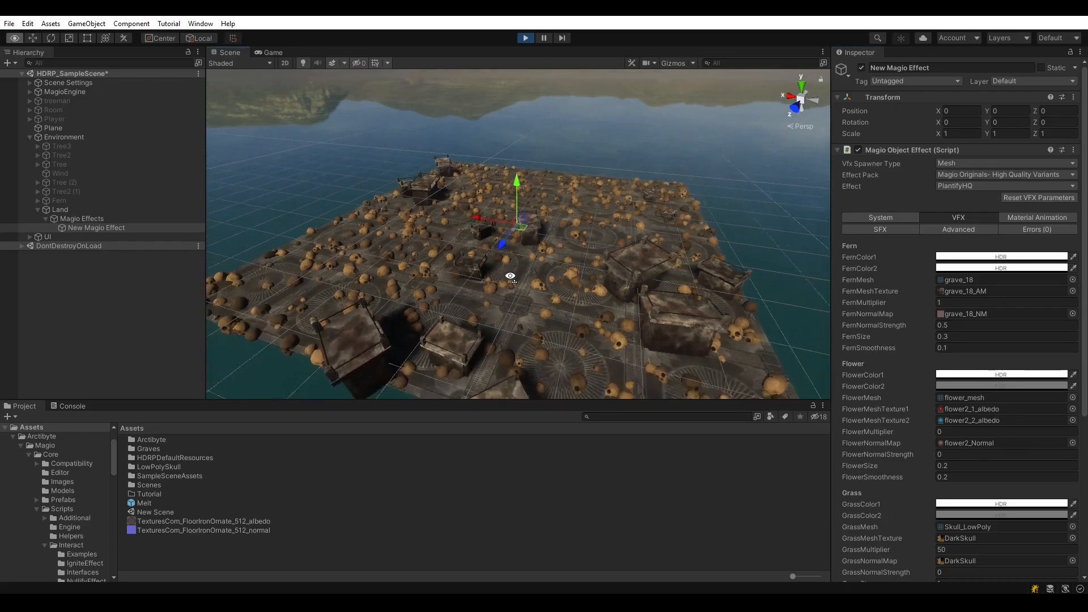
pyautogui.click(862, 68)
pyautogui.click(862, 68)
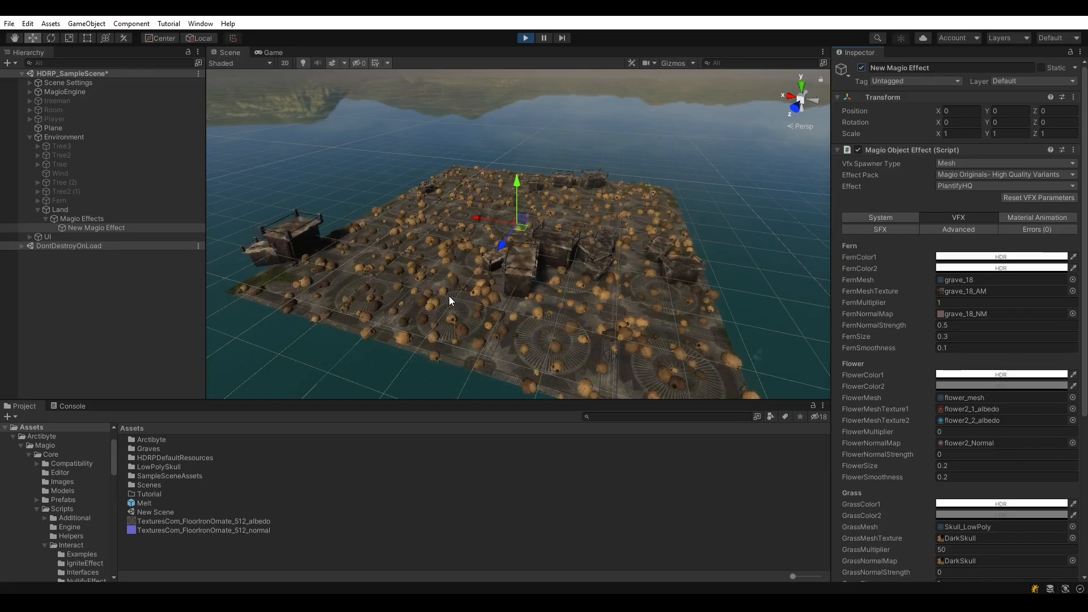
pyautogui.scroll(-6, 933, 329)
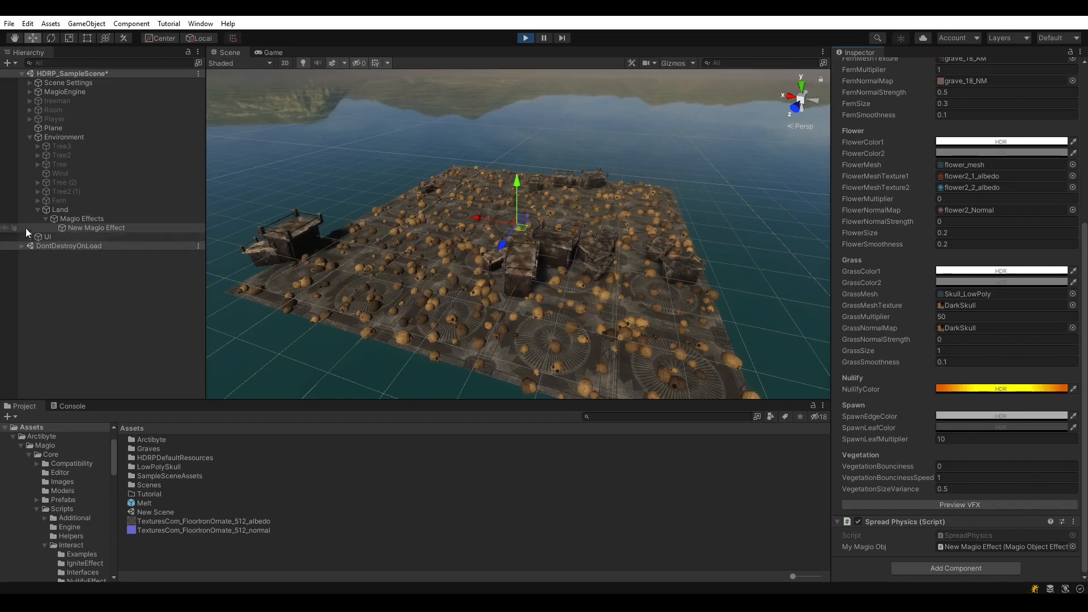
# Create an empty GameObject in the scene and add the Sphere Nullify component to it.
pyautogui.click(29, 137)
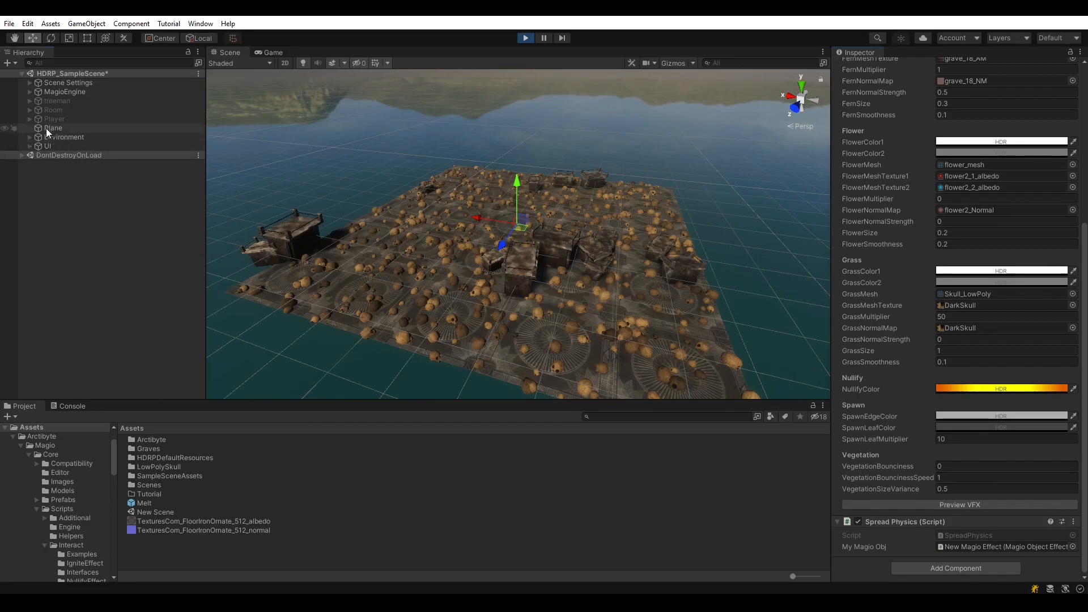
pyautogui.rightClick(49, 146)
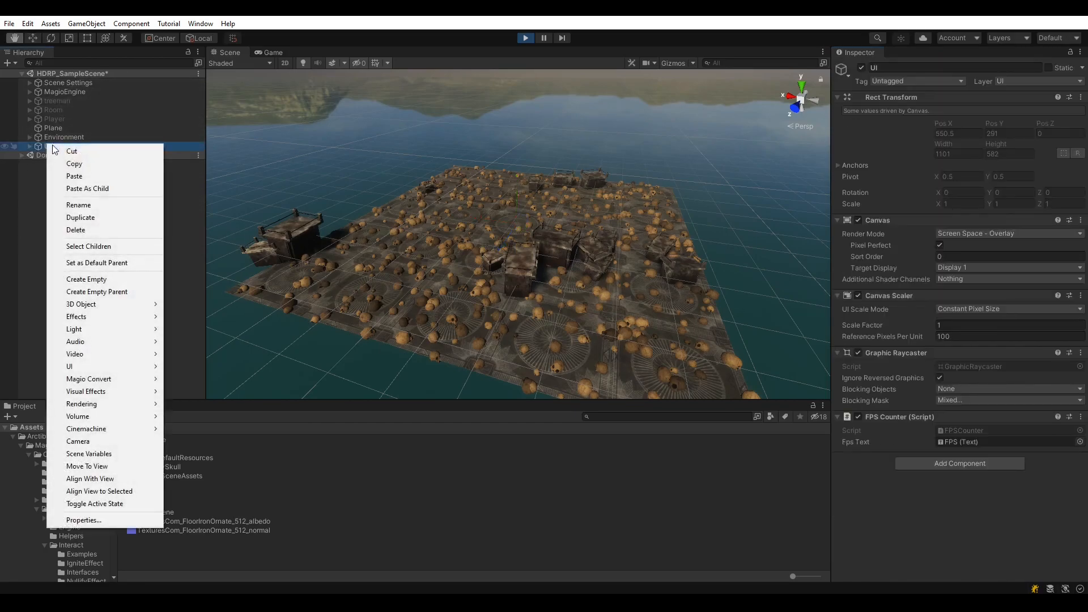
pyautogui.click(86, 278)
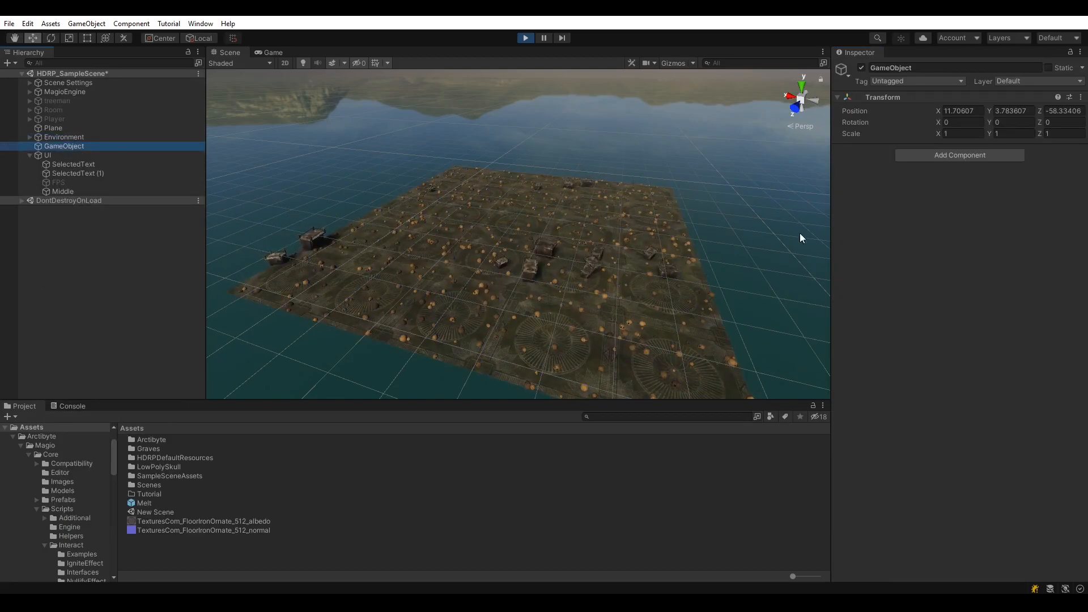
pyautogui.click(987, 155)
pyautogui.write('sphere nu')
pyautogui.press('Return')
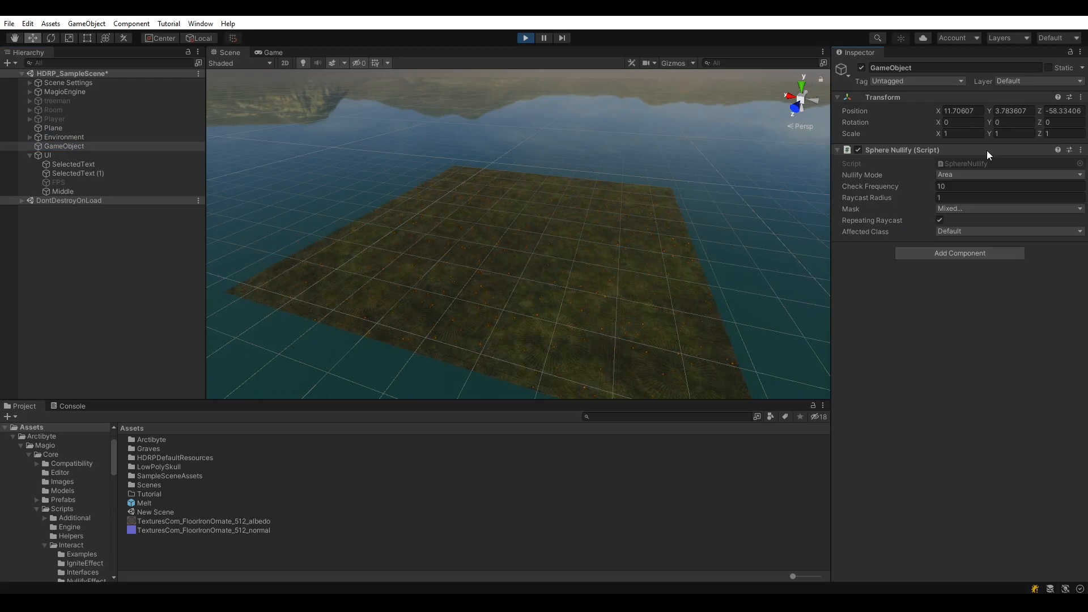
# Align the Sphere Nullify object with the current scene view and frame it.
pyautogui.moveTo(713, 185); pyautogui.dragTo(674, 125, button='right')
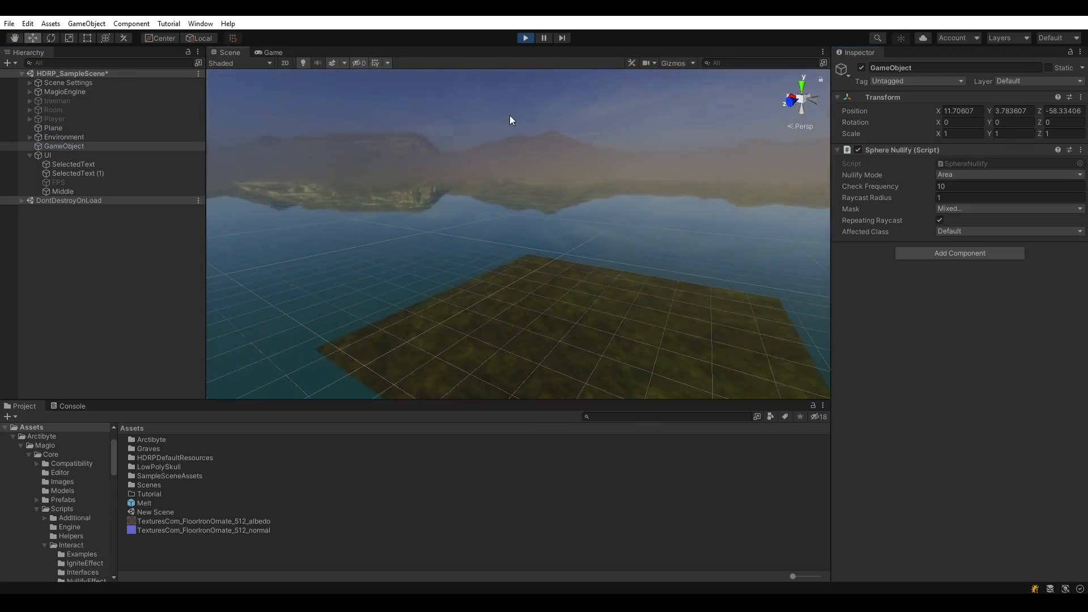
pyautogui.click(86, 23)
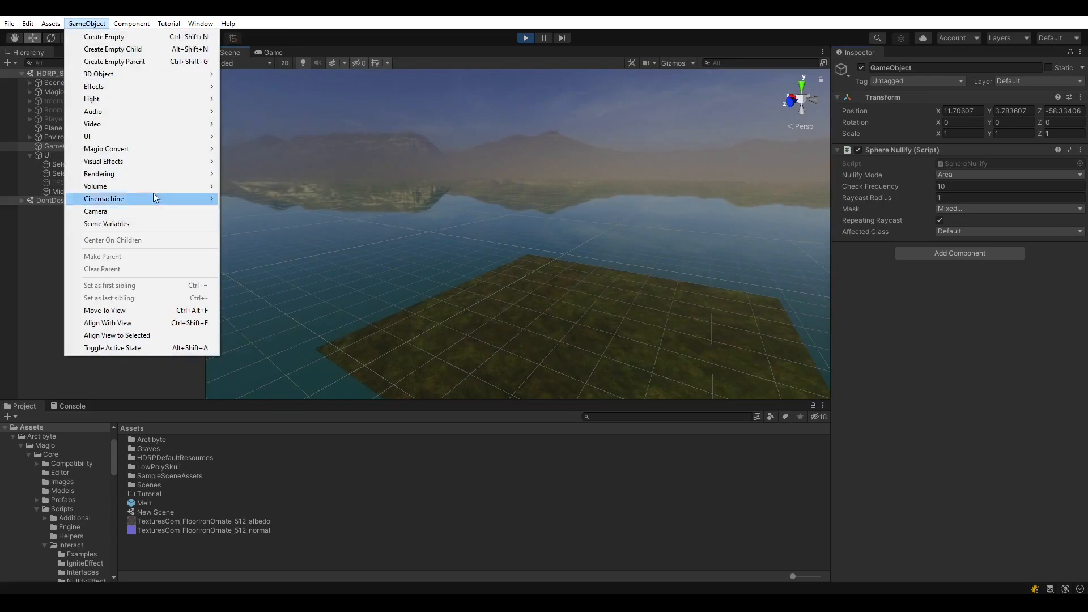
pyautogui.click(144, 321)
pyautogui.press('f')
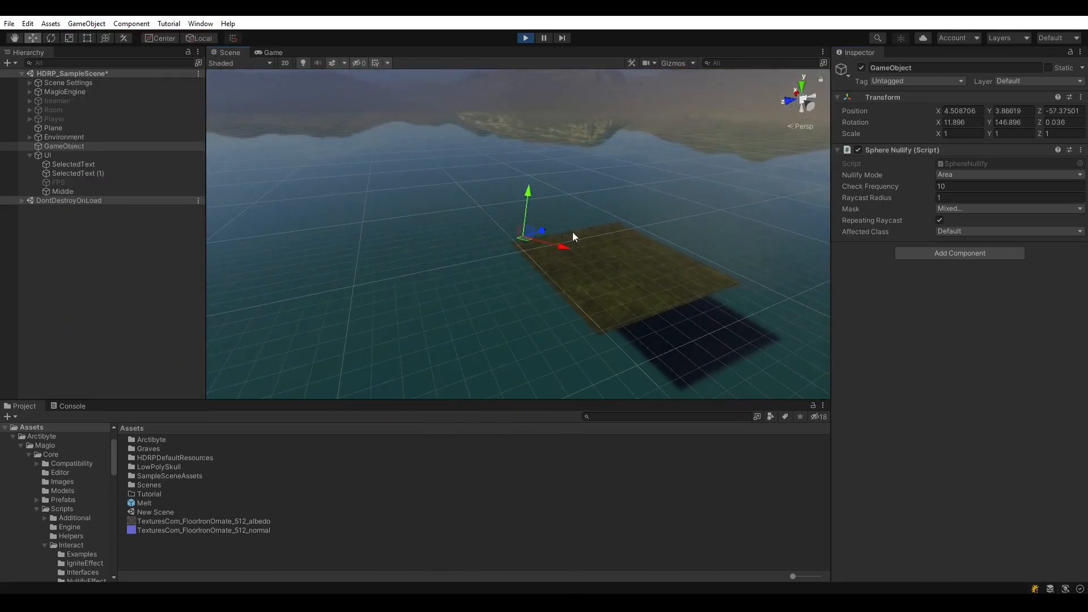
# Show gizmos and place the Sphere Nullify object on the Land at X 5.551, Y -0.397, Z -64.317, with affected class Grass.
pyautogui.click(675, 67)
pyautogui.moveTo(613, 163); pyautogui.dragTo(564, 165, button='right')
pyautogui.press('w')
pyautogui.press('d')
pyautogui.moveTo(355, 108)
pyautogui.mouseDown(button='right')
pyautogui.moveTo(370, 105)
pyautogui.moveTo(331, 105)
pyautogui.moveTo(343, 98)
pyautogui.mouseUp(button='right')
pyautogui.press('s')
pyautogui.moveTo(386, 132); pyautogui.dragTo(649, 167)
pyautogui.moveTo(641, 122); pyautogui.dragTo(631, 152)
pyautogui.press('w')
pyautogui.moveTo(630, 152); pyautogui.dragTo(631, 152, button='right')
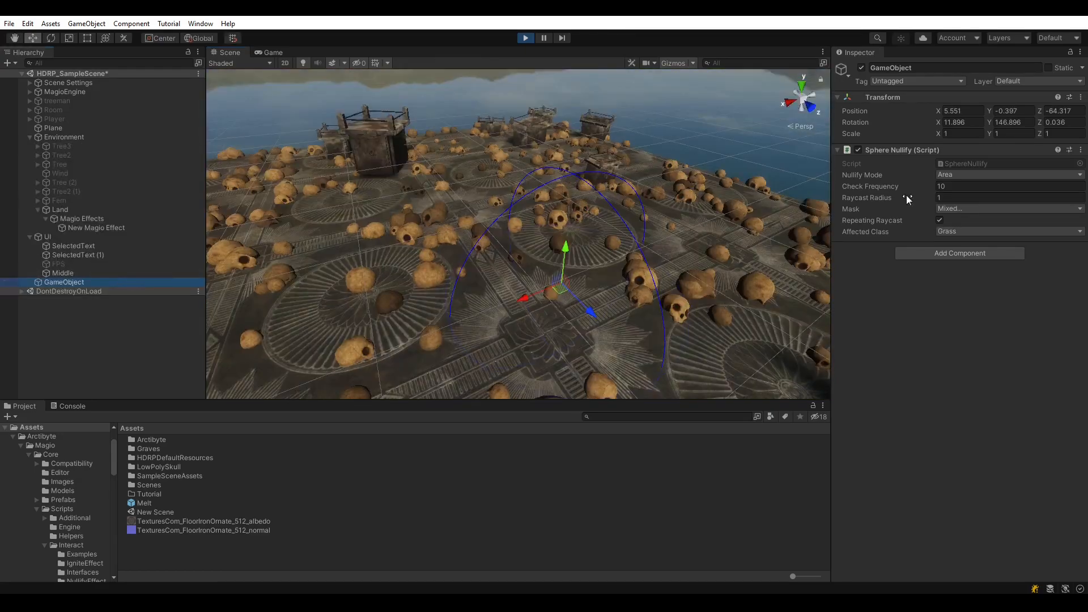
# Enlarge the nullifier's raycast radius to 1.73 and finally 3.79 to clear the effect, and stop play mode.
pyautogui.moveTo(865, 195)
pyautogui.mouseDown()
pyautogui.moveTo(929, 196)
pyautogui.moveTo(885, 200)
pyautogui.mouseUp()
pyautogui.scroll(-10, 805, 236)
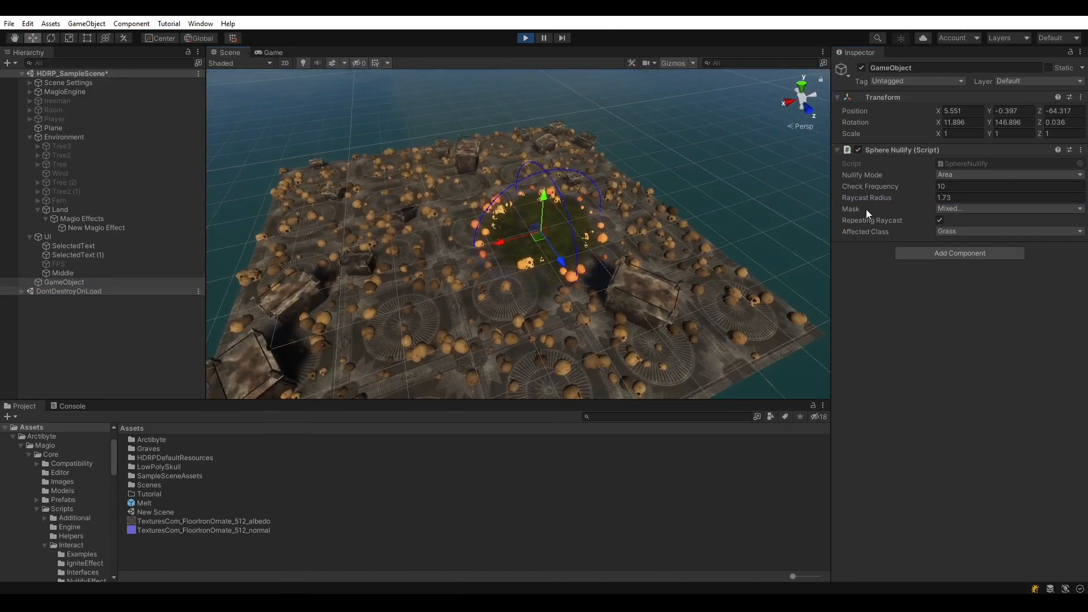
pyautogui.moveTo(863, 199); pyautogui.dragTo(909, 206)
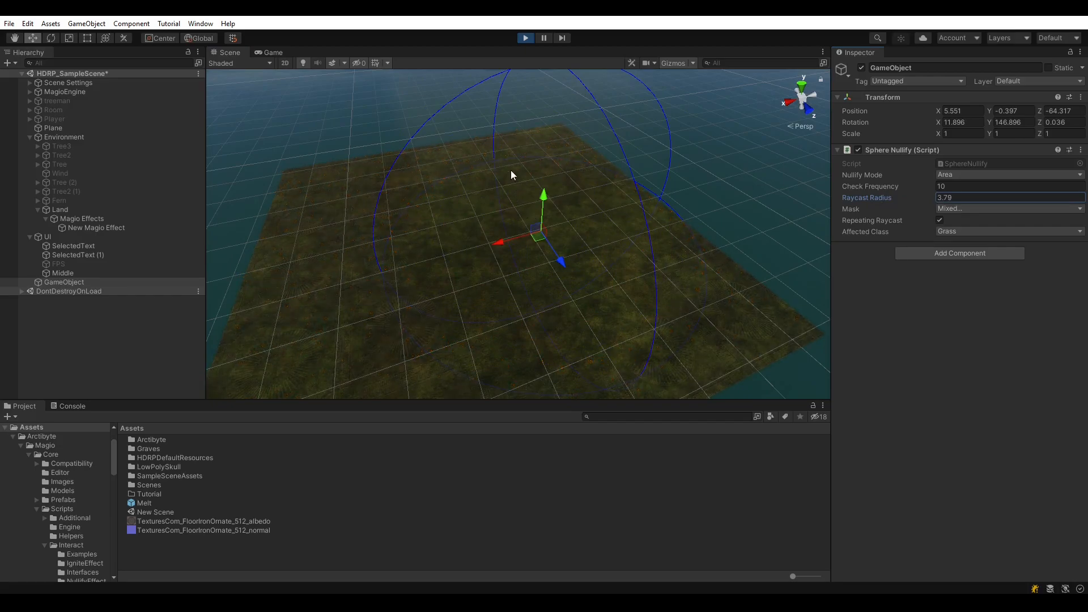
pyautogui.click(526, 38)
pyautogui.click(492, 600)
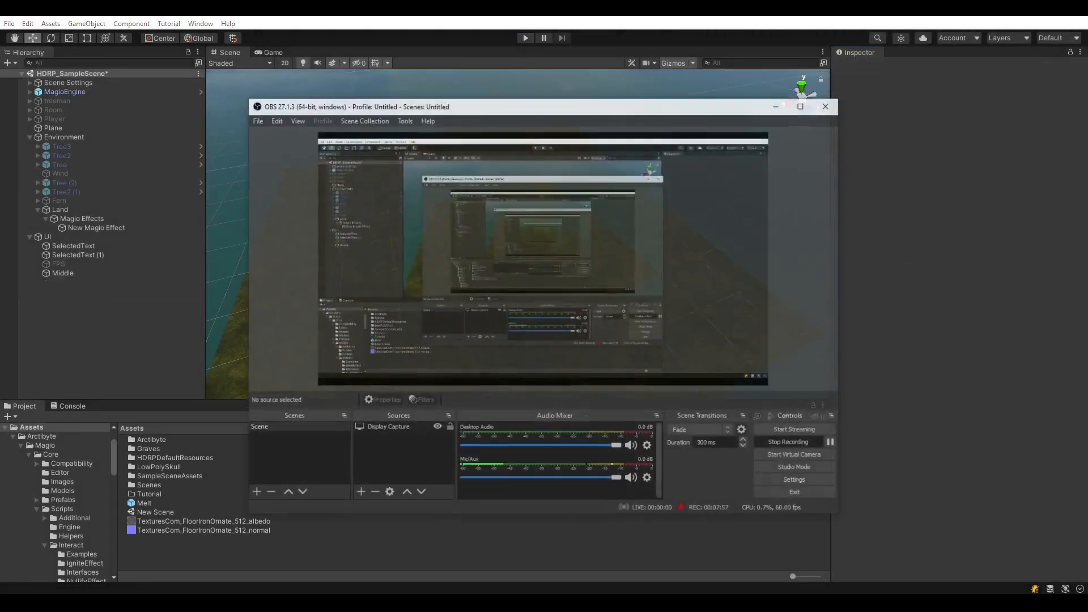